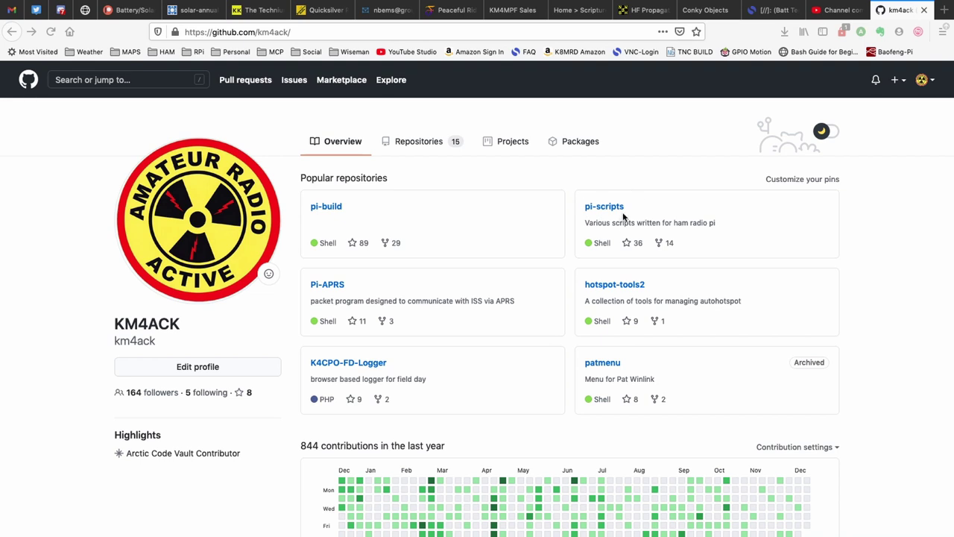
# - Open the fetchsolar script in the pi-scripts repository on GitHub
pyautogui.click(419, 141)
pyautogui.click(602, 208)
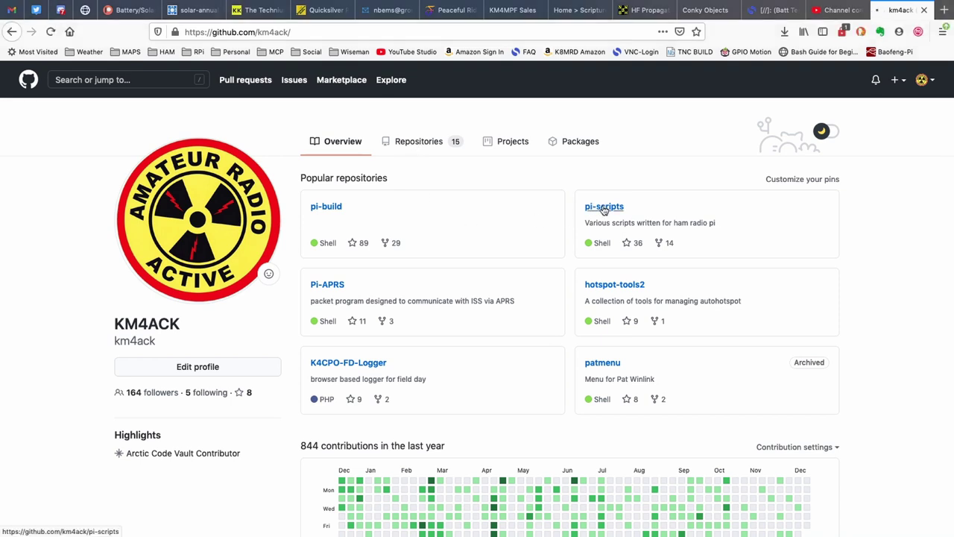
pyautogui.scroll(-4, 536, 272)
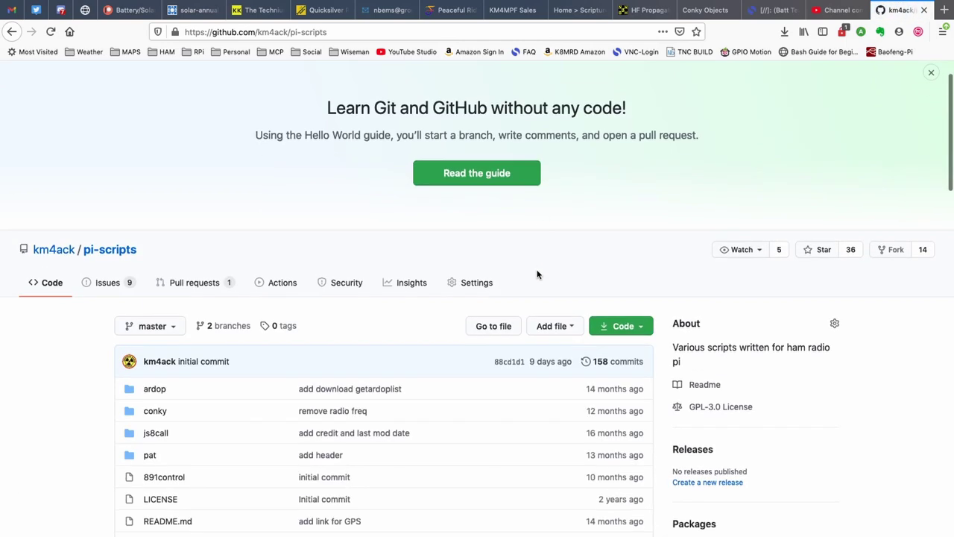
pyautogui.scroll(-5, 537, 274)
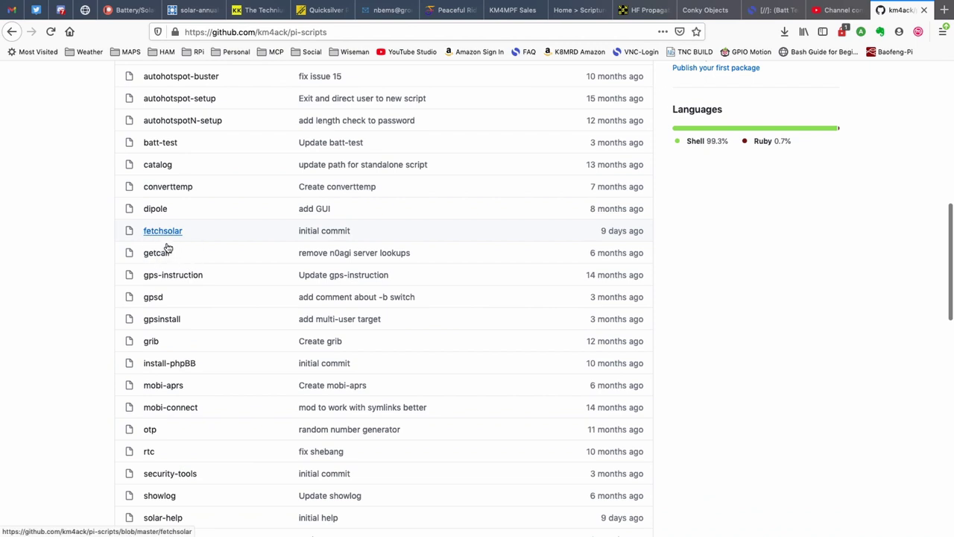
pyautogui.click(160, 231)
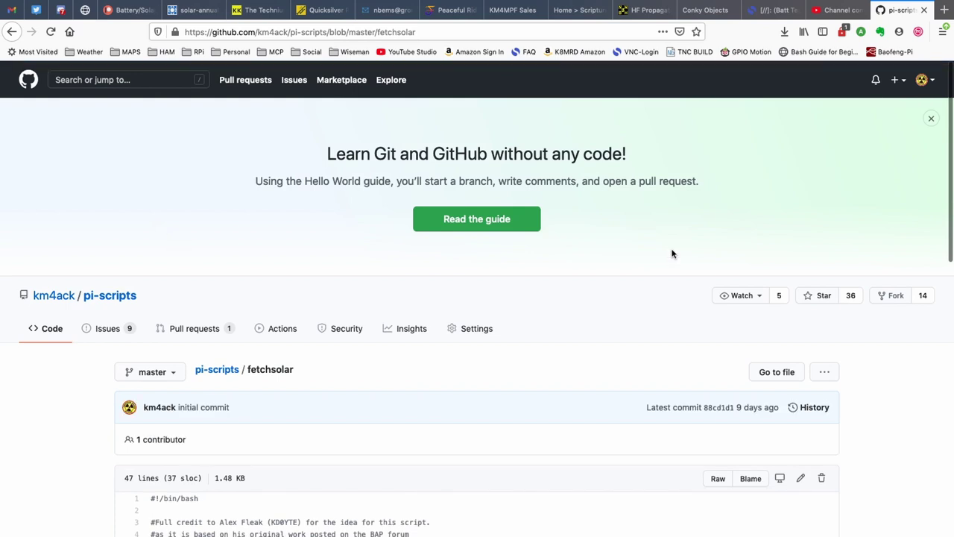
# - Open the raw version of the fetchsolar script and copy its web address
pyautogui.scroll(-1, 671, 254)
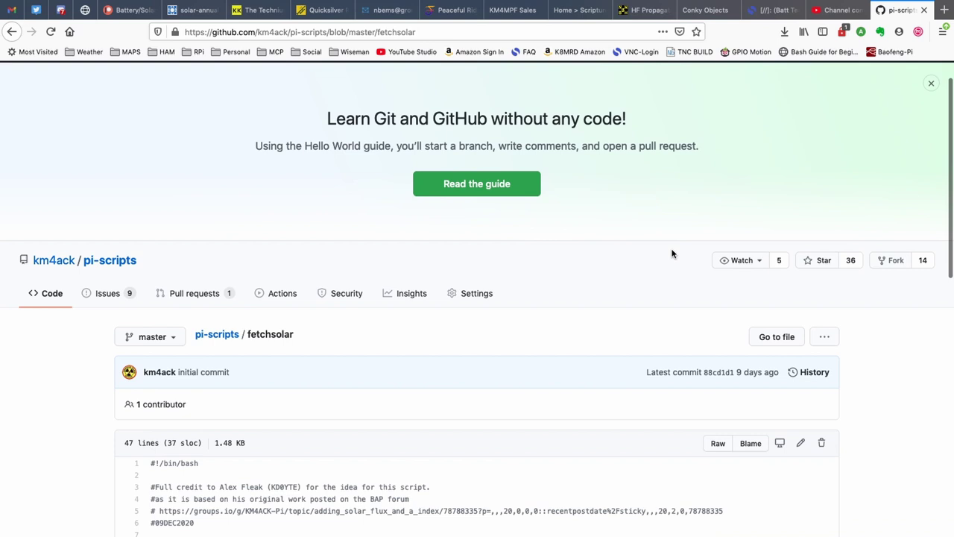
pyautogui.scroll(-5, 671, 254)
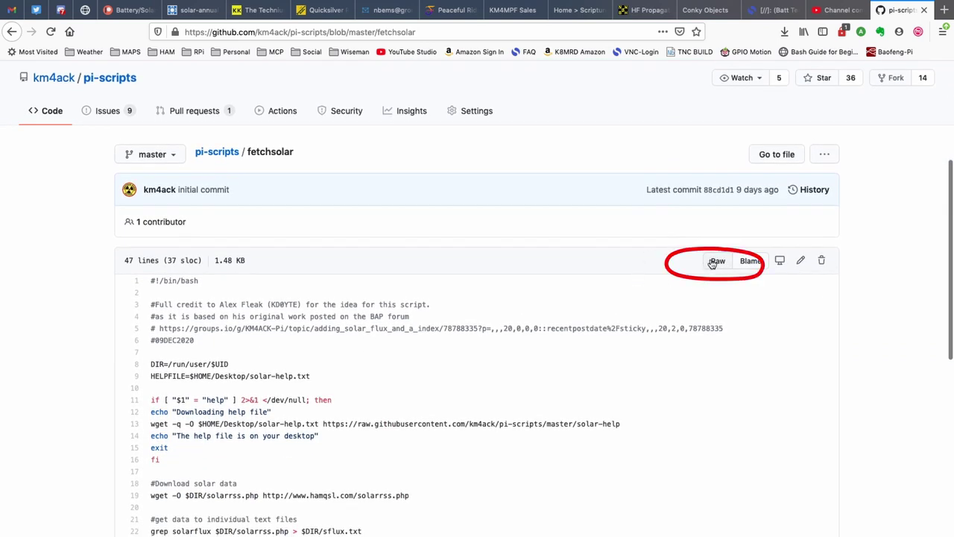
pyautogui.scroll(1, 717, 265)
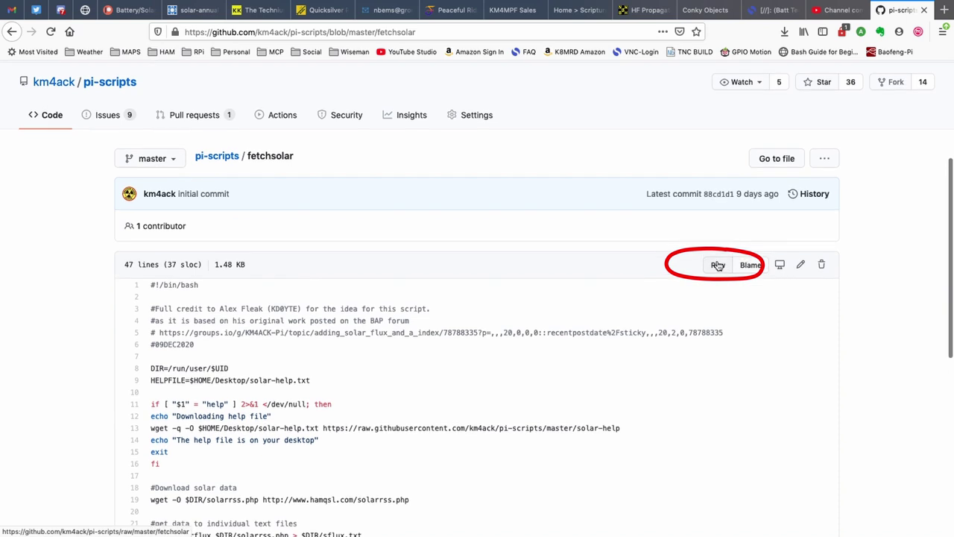
pyautogui.click(717, 265)
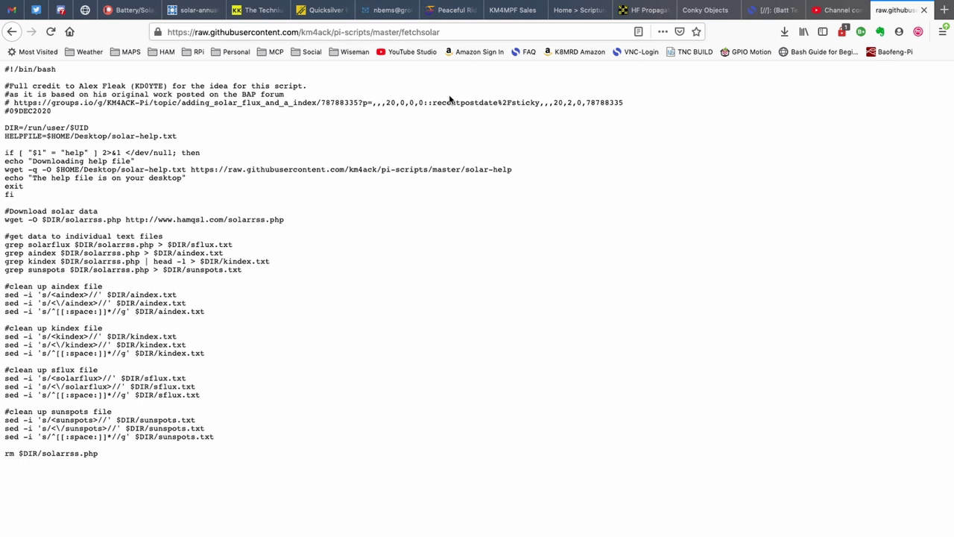
pyautogui.click(466, 31)
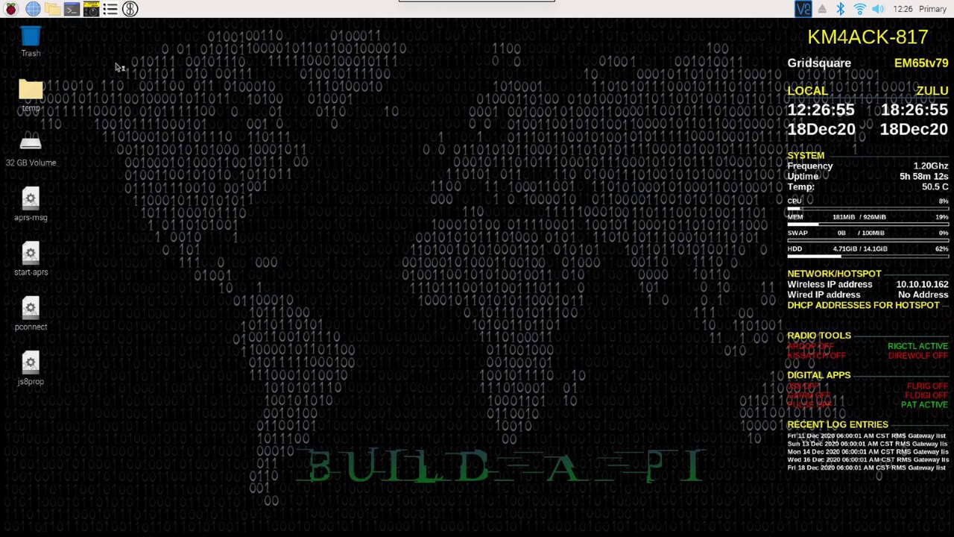
# - Switch to the Raspberry Pi desktop, open a terminal window and change to the bin directory
pyautogui.hotkey('ctrl', 'alt', 't')
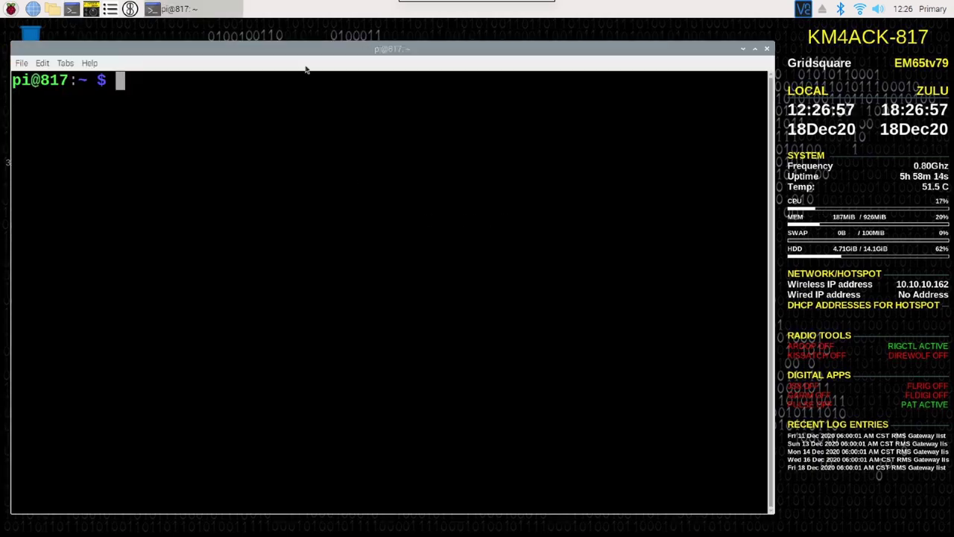
pyautogui.moveTo(310, 49); pyautogui.dragTo(342, 54)
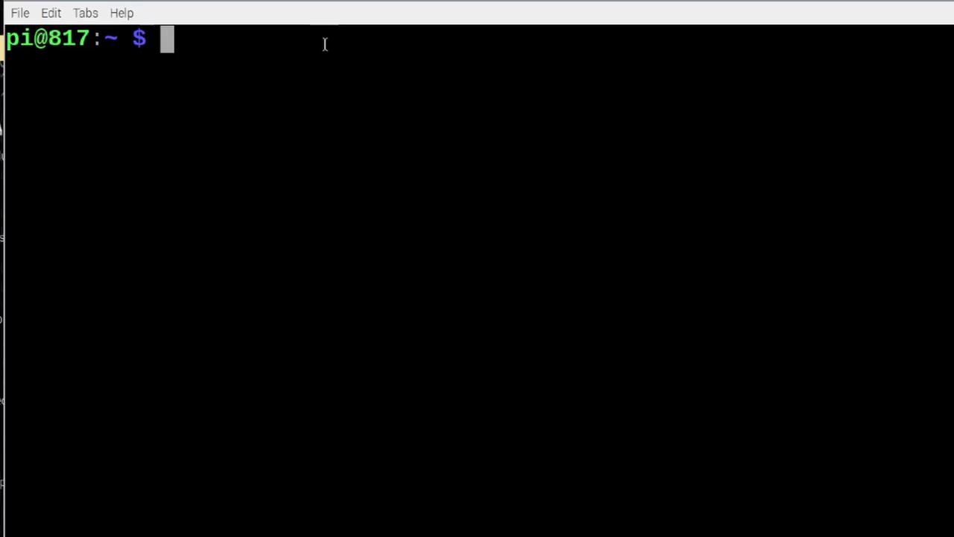
pyautogui.write('cd bin')
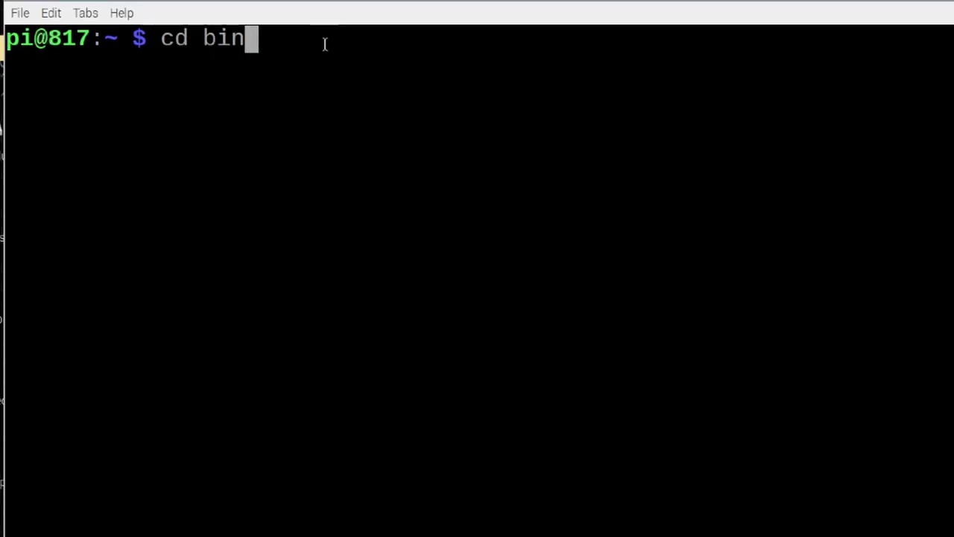
pyautogui.press('Return')
# - Download the fetchsolar script into the bin directory with wget, using the copied raw GitHub address
pyautogui.write('get')
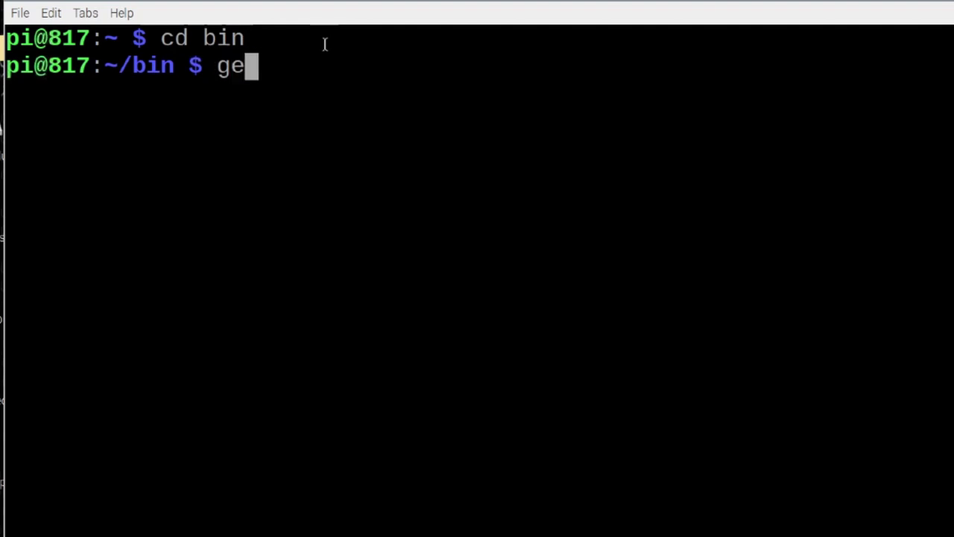
pyautogui.press('BackSpace')
pyautogui.press('BackSpace')
pyautogui.press('BackSpace')
pyautogui.write('w')
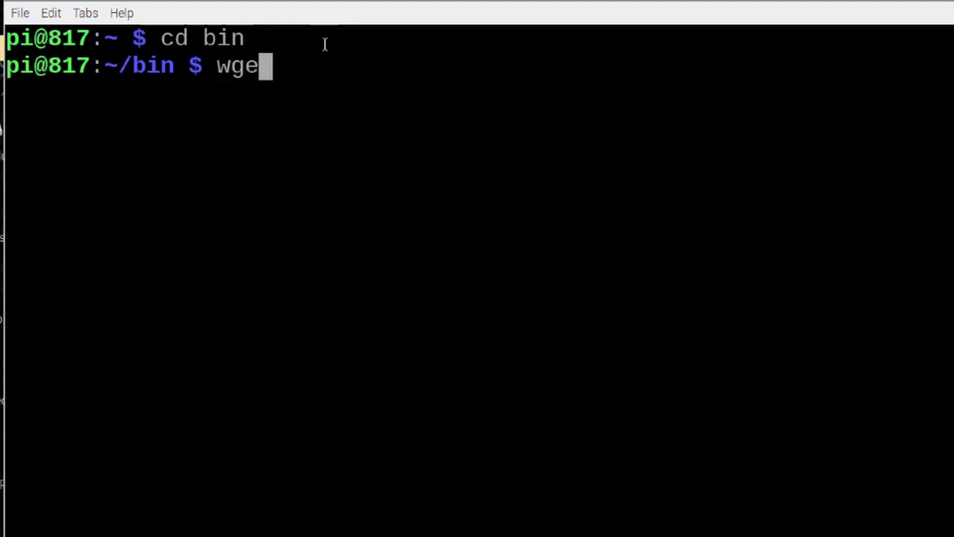
pyautogui.write('t')
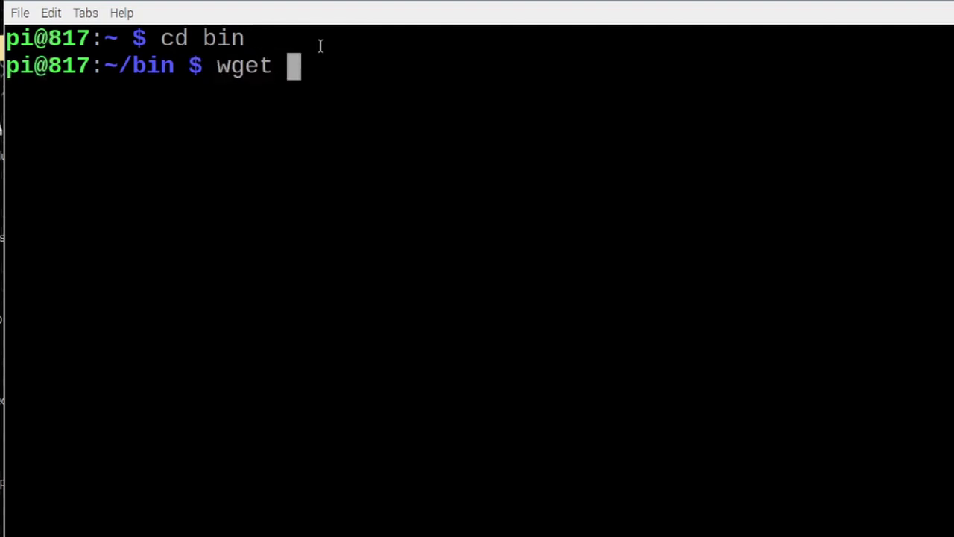
pyautogui.rightClick(292, 70)
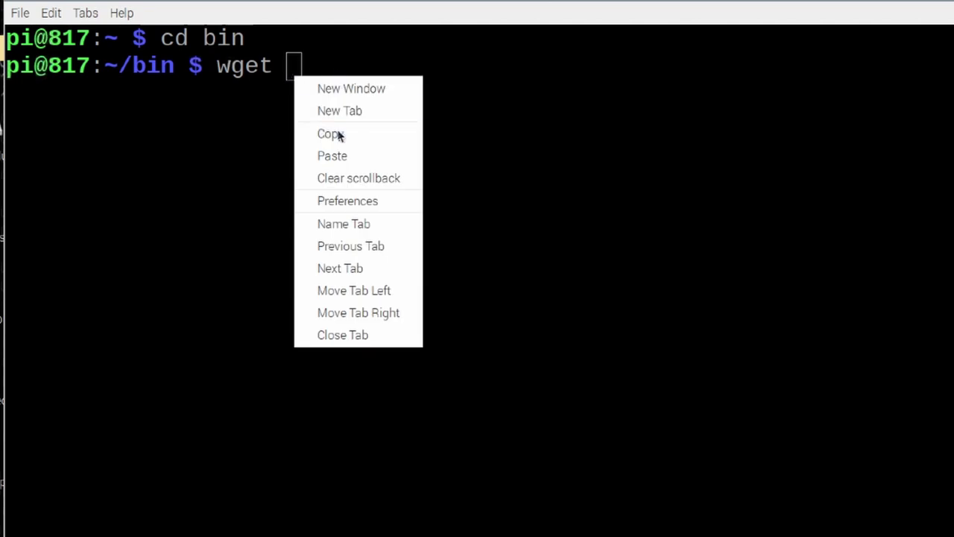
pyautogui.click(330, 156)
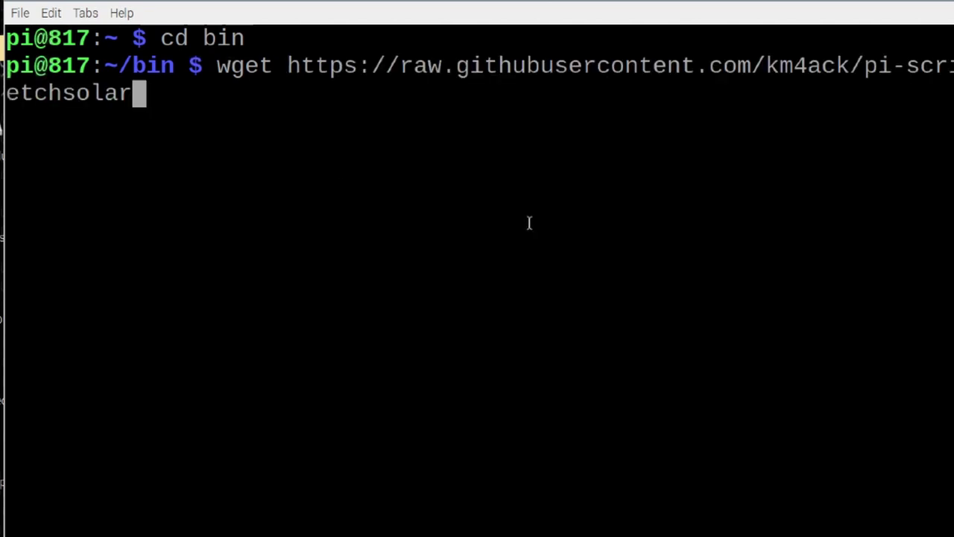
pyautogui.press('Return')
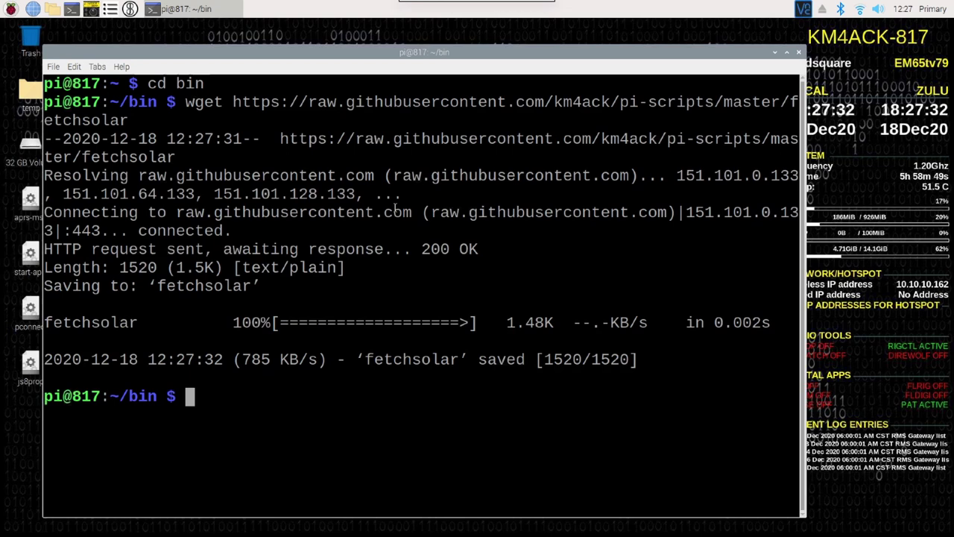
# - Clear the terminal and list the bin directory to check the fetchsolar file
pyautogui.write('clear')
pyautogui.press('Return')
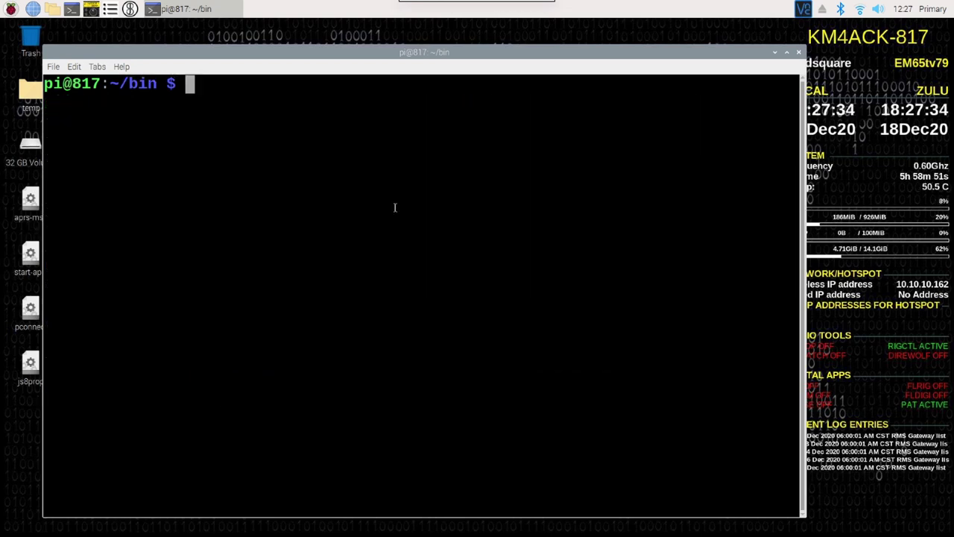
pyautogui.write('ls')
pyautogui.press('Return')
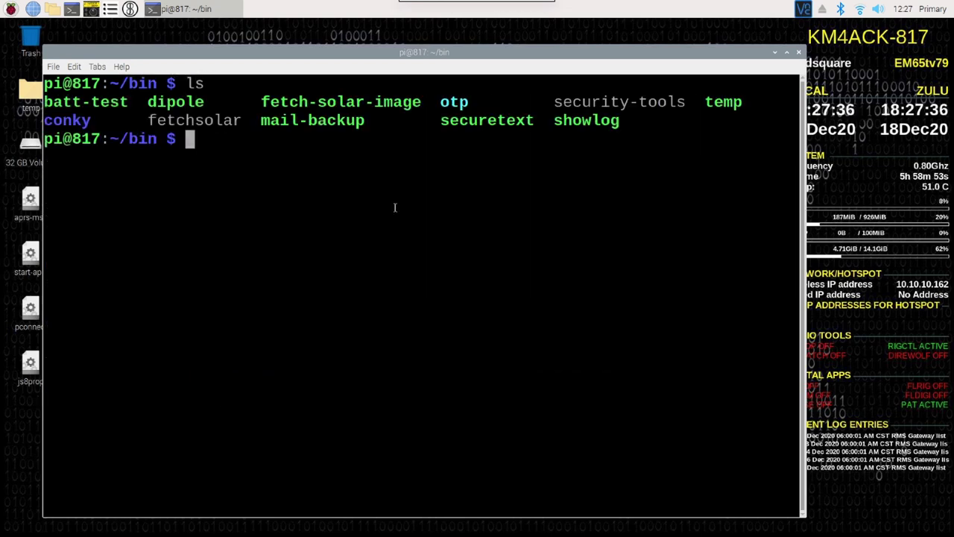
pyautogui.moveTo(242, 120); pyautogui.dragTo(150, 121)
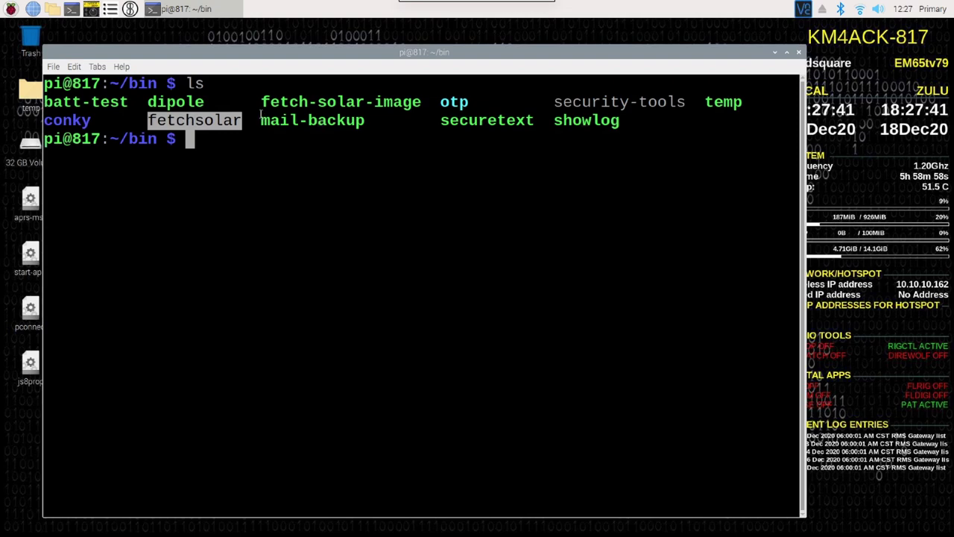
pyautogui.moveTo(261, 102); pyautogui.dragTo(151, 120)
pyautogui.click(190, 139)
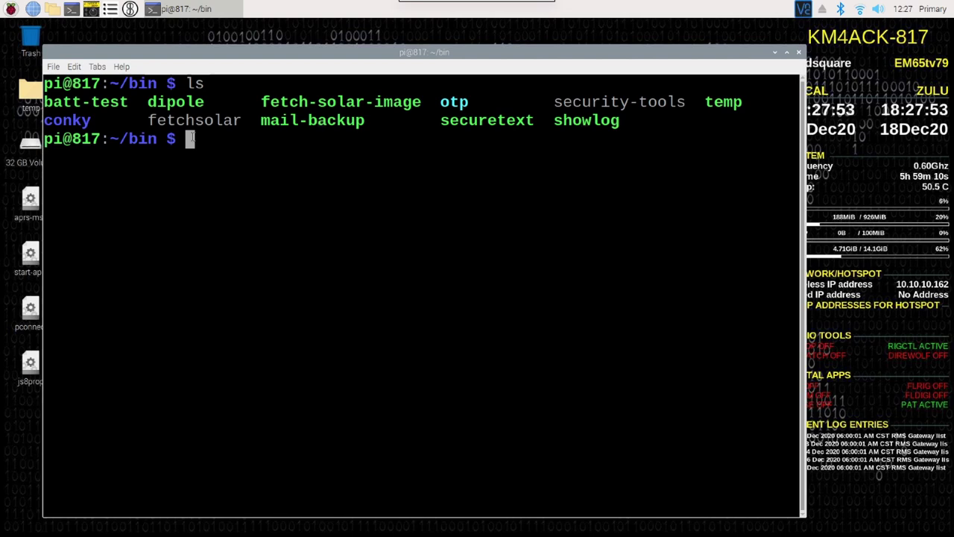
# - Make the script executable with chmod +x fetchsolar
pyautogui.write('ch')
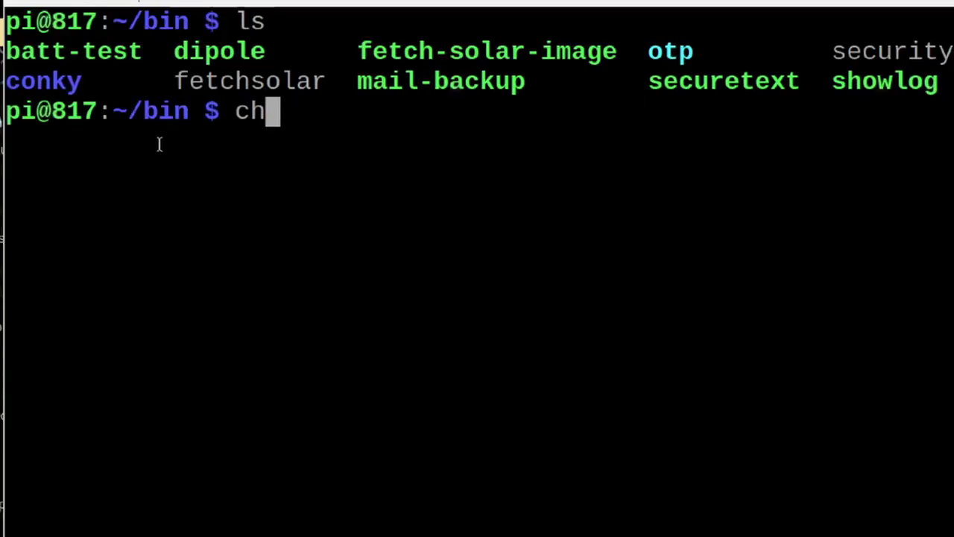
pyautogui.write('mod ')
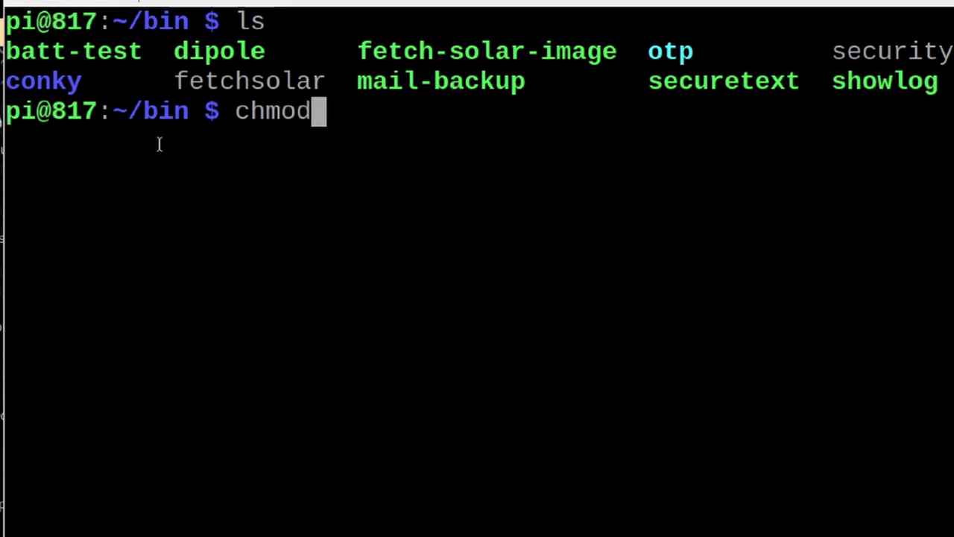
pyautogui.write('+x ')
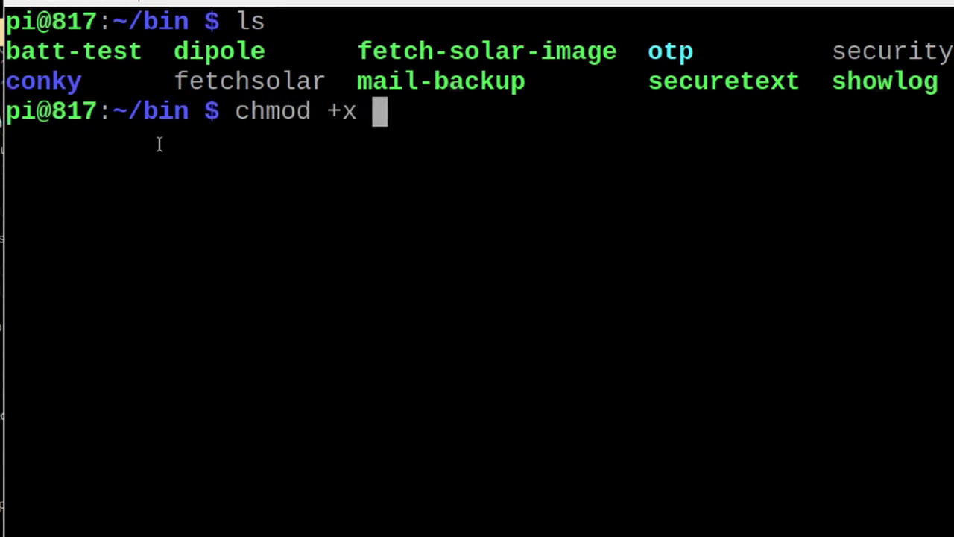
pyautogui.write('fetchsolar')
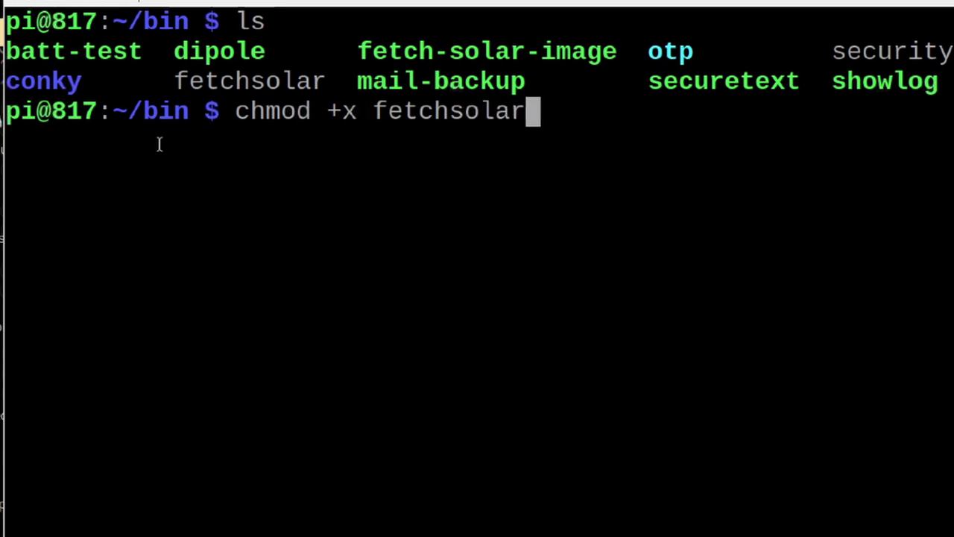
pyautogui.press('Return')
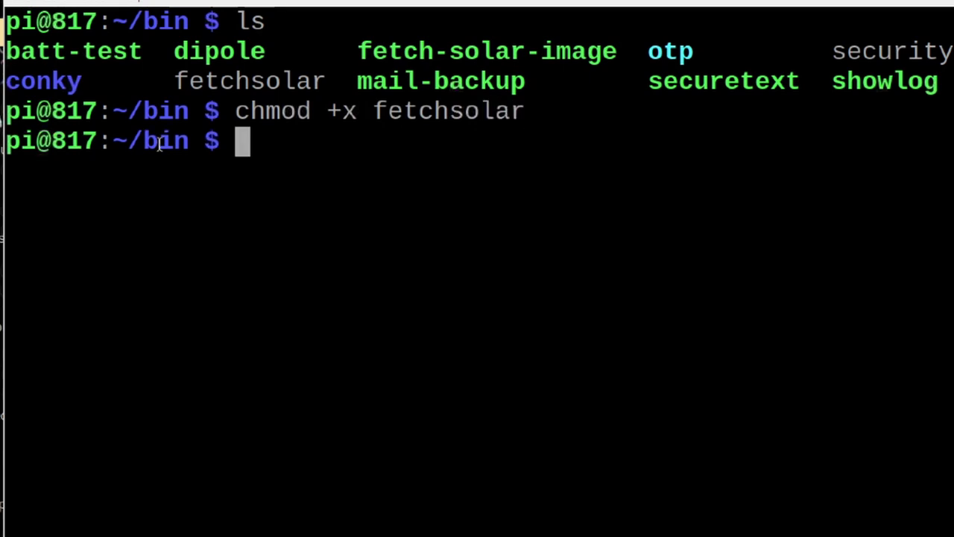
# - List the bin directory again to check whether fetchsolar is marked as executable
pyautogui.write('ls')
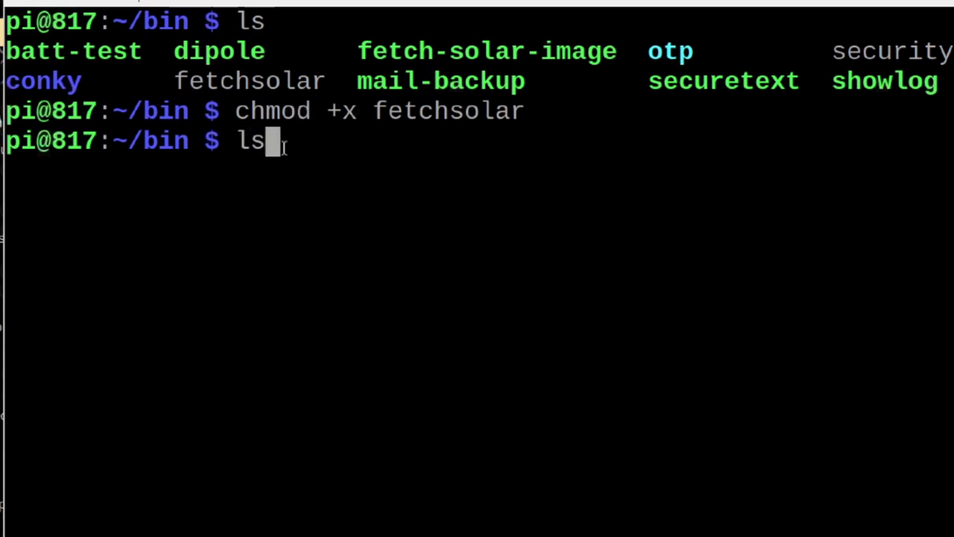
pyautogui.press('Return')
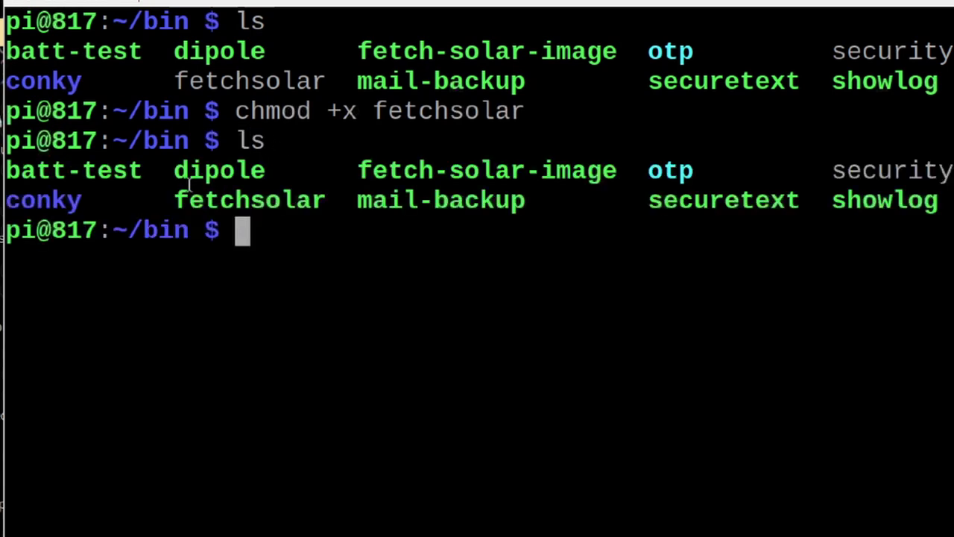
pyautogui.moveTo(178, 194); pyautogui.dragTo(326, 200)
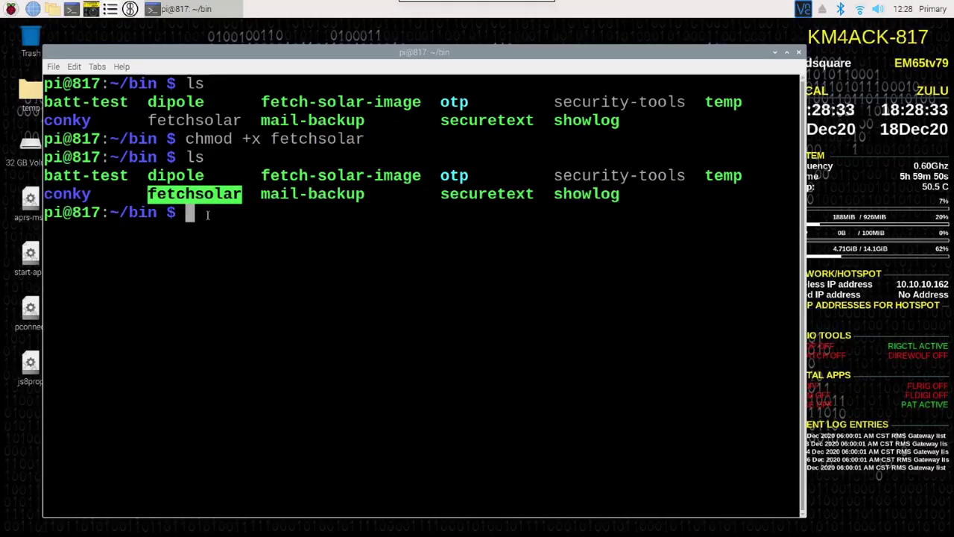
pyautogui.click(206, 215)
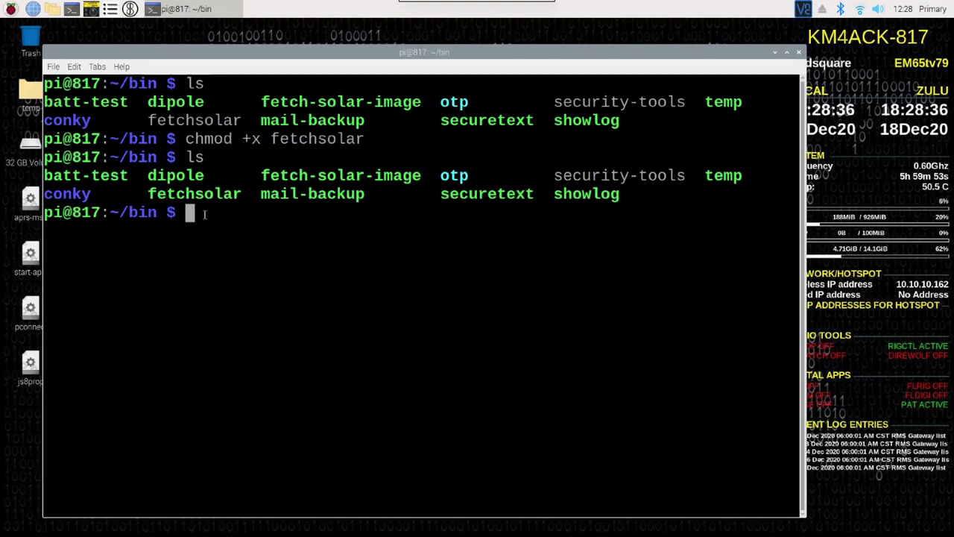
# - Run fetchsolar help to download the script's help file to the desktop
pyautogui.write('fet')
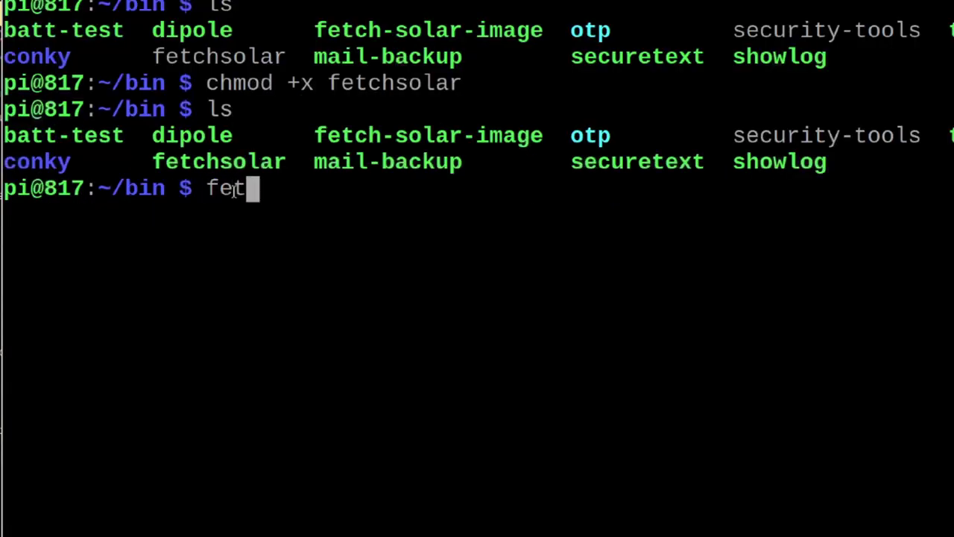
pyautogui.write('chsolar ')
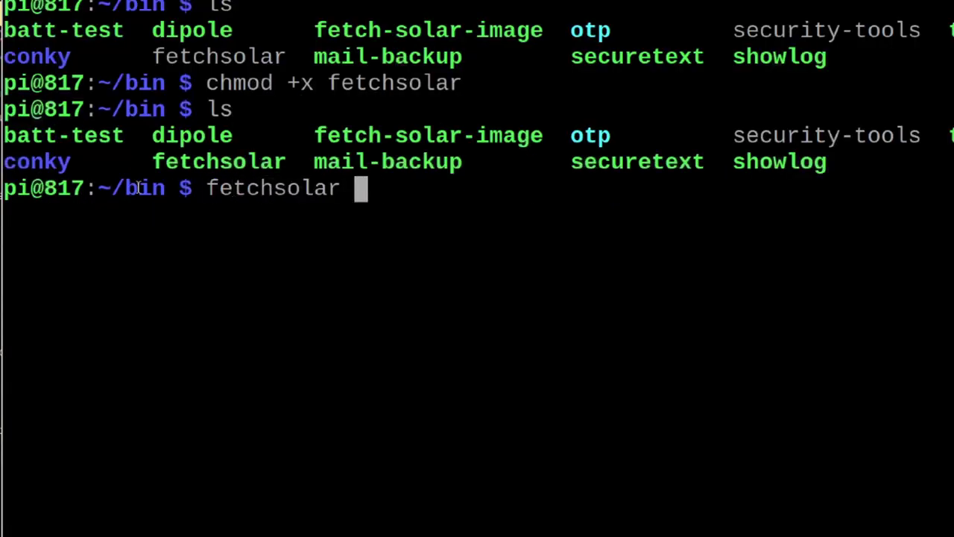
pyautogui.write('help')
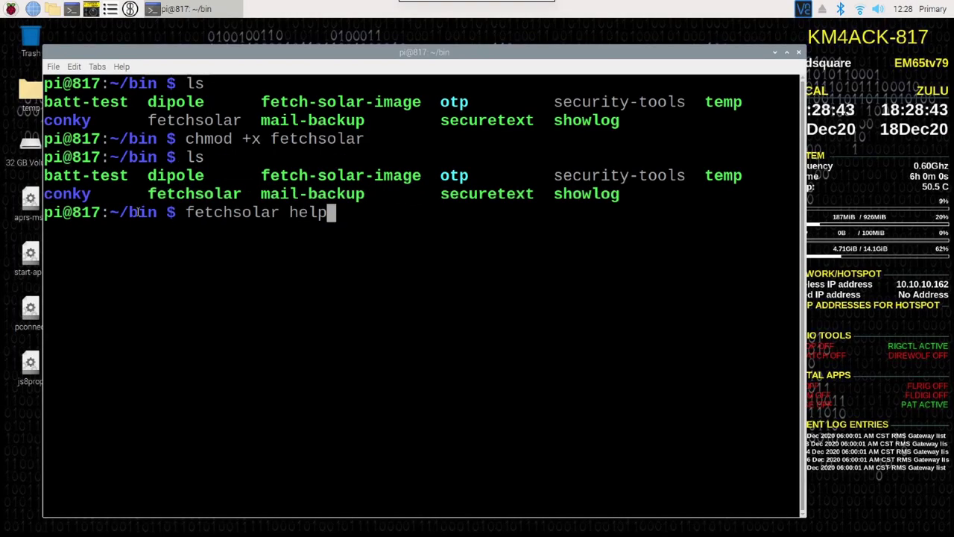
pyautogui.press('Return')
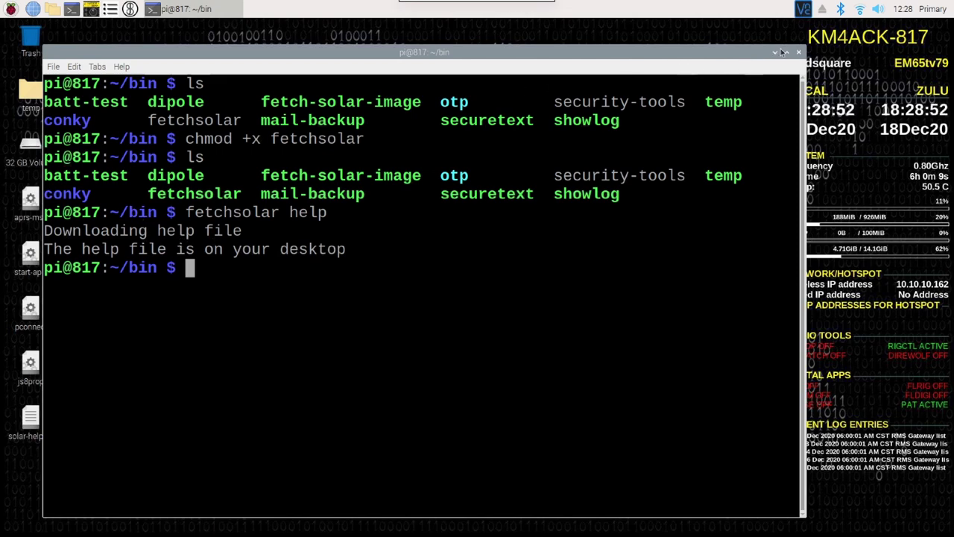
# - Minimize the terminal and open solar-help.txt from the desktop
pyautogui.click(775, 52)
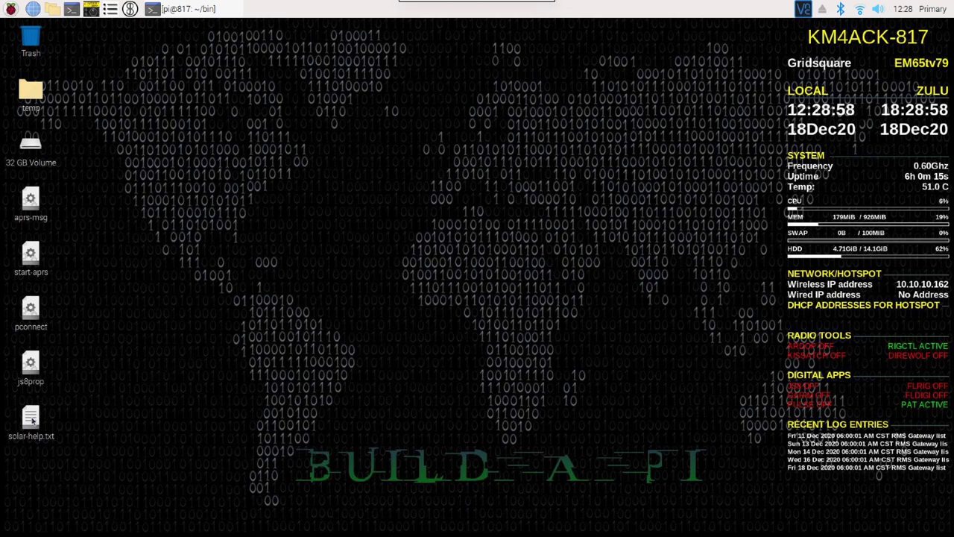
pyautogui.click(32, 421)
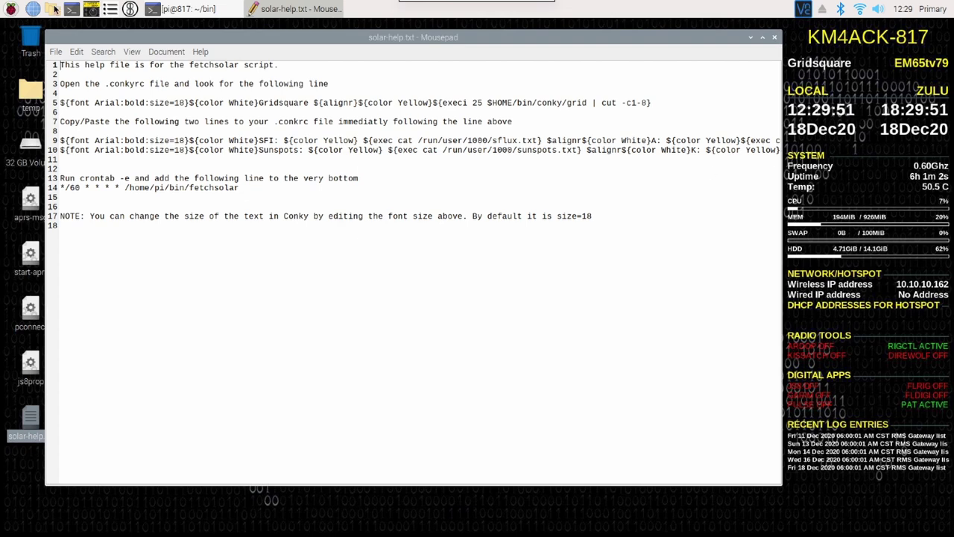
# - Open the /home/pi folder in the file manager and show its hidden files
pyautogui.click(54, 10)
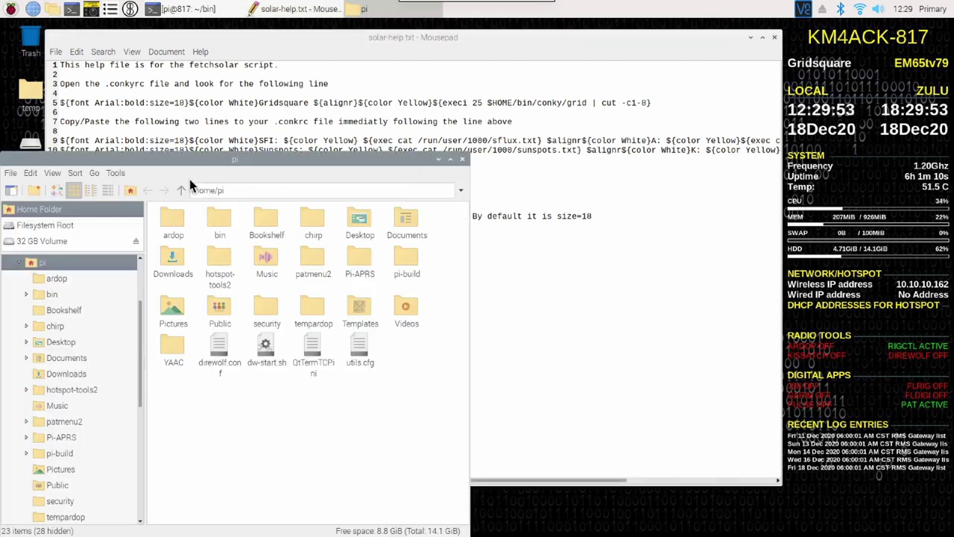
pyautogui.moveTo(383, 147); pyautogui.dragTo(571, 106)
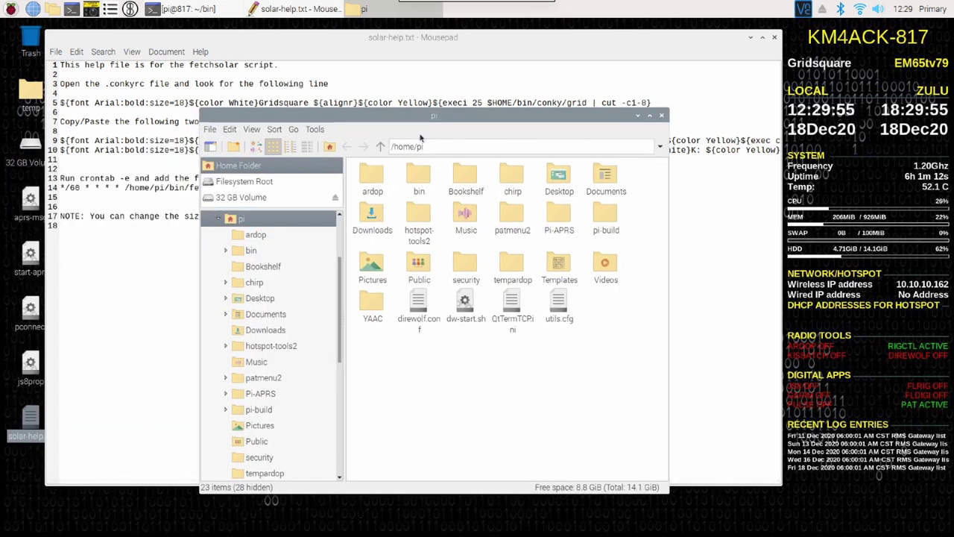
pyautogui.rightClick(479, 374)
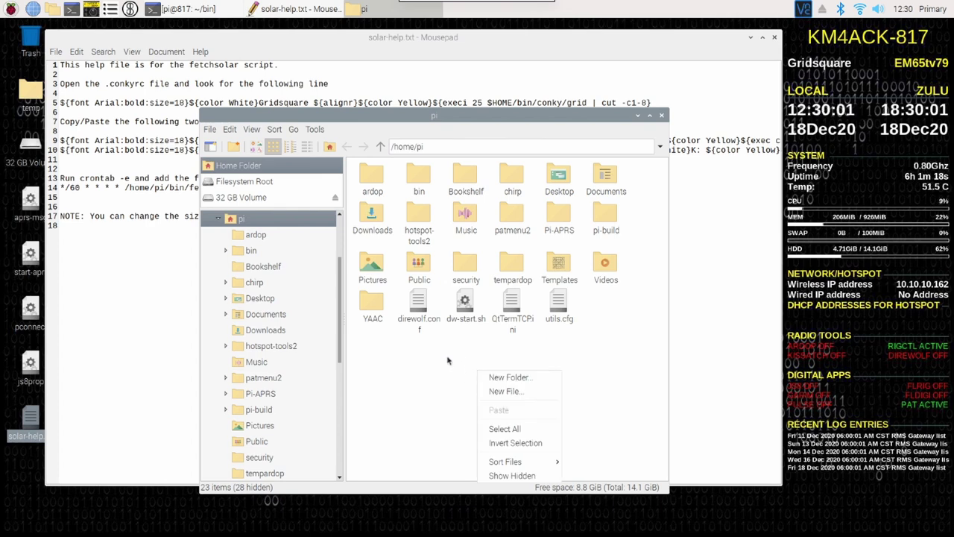
pyautogui.click(447, 360)
pyautogui.rightClick(450, 358)
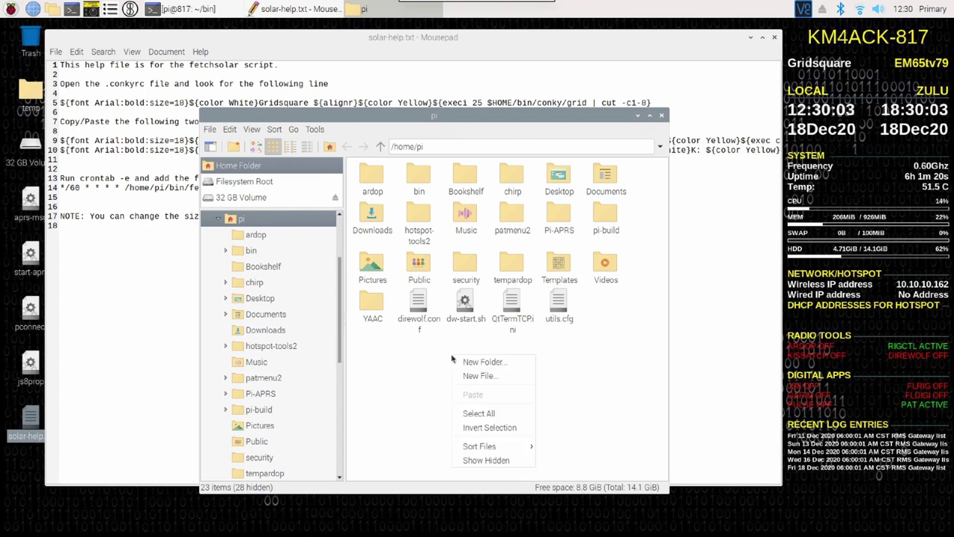
pyautogui.click(492, 461)
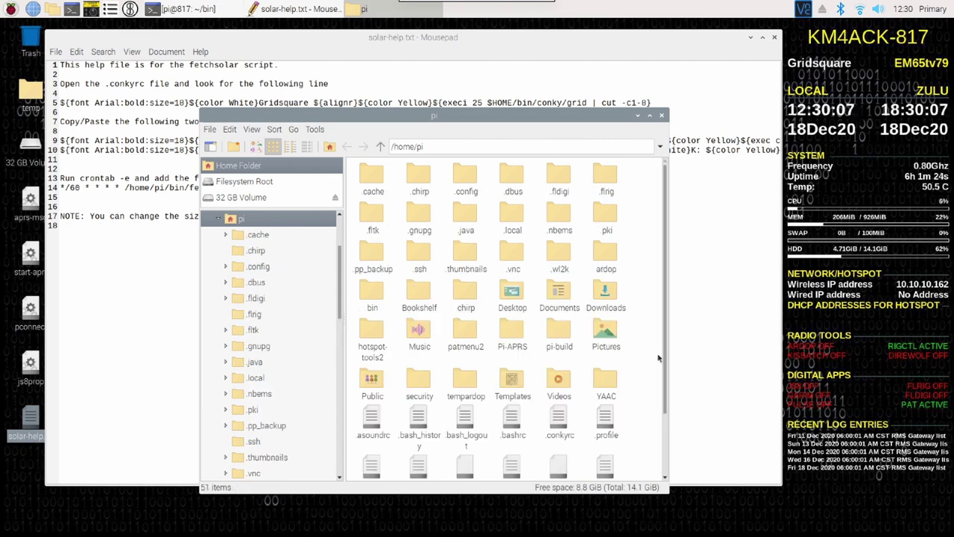
# - Open the hidden .conkyrc file from the home folder in the text editor
pyautogui.scroll(-2, 658, 359)
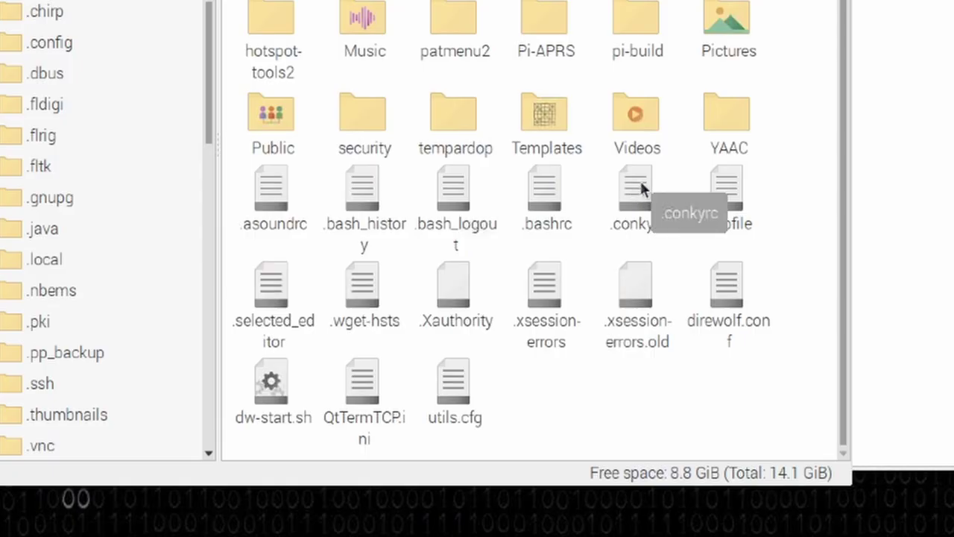
pyautogui.click(639, 188)
pyautogui.rightClick(639, 189)
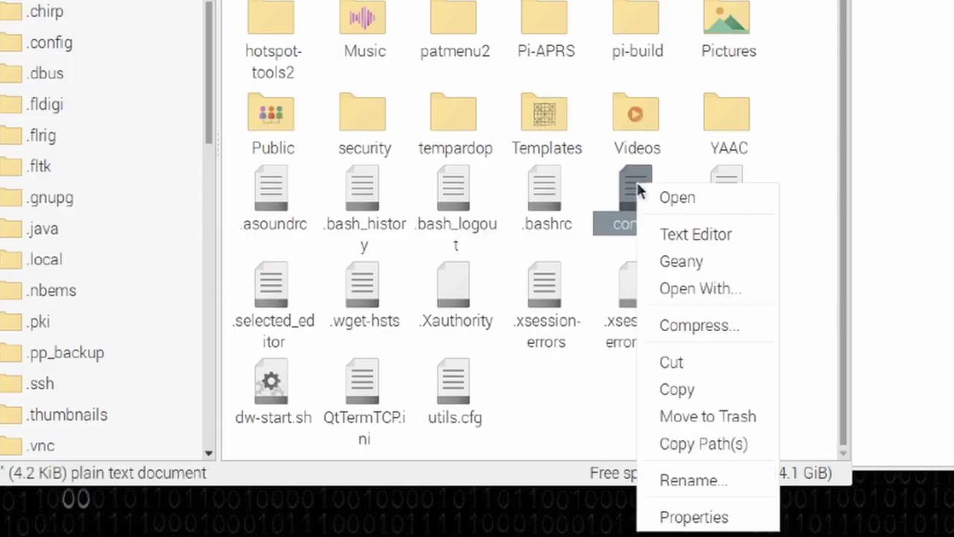
pyautogui.click(698, 231)
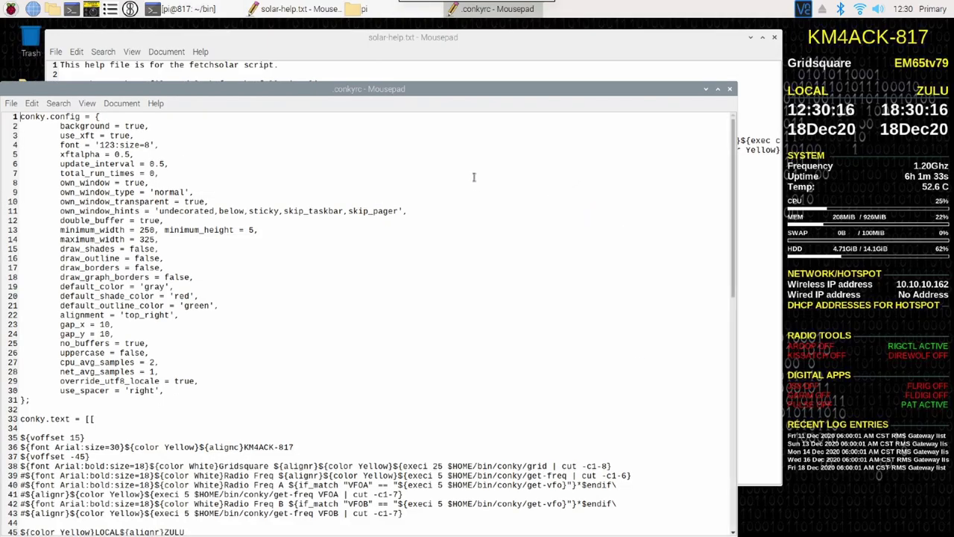
# - Minimize the file manager and arrange the .conkyrc and solar-help.txt windows so that both can be reached
pyautogui.click(388, 11)
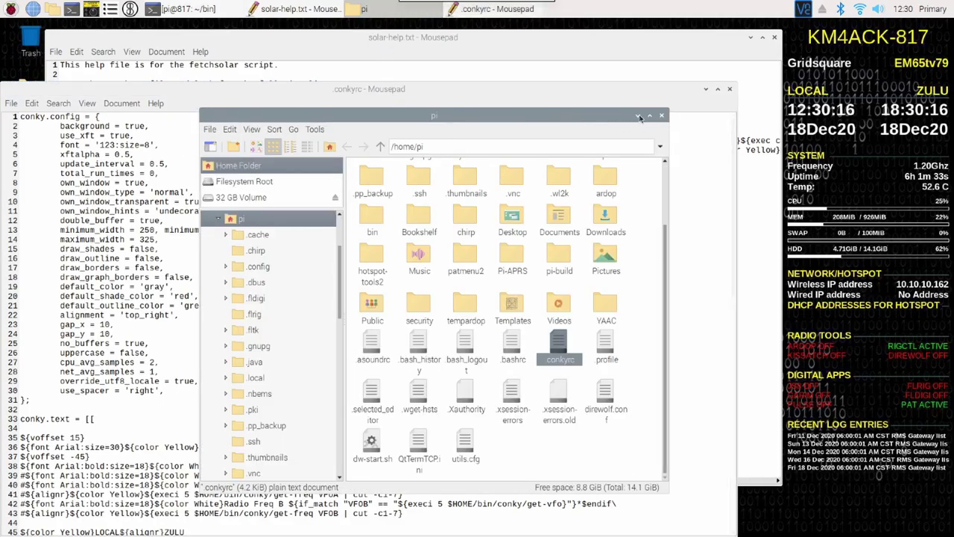
pyautogui.click(444, 104)
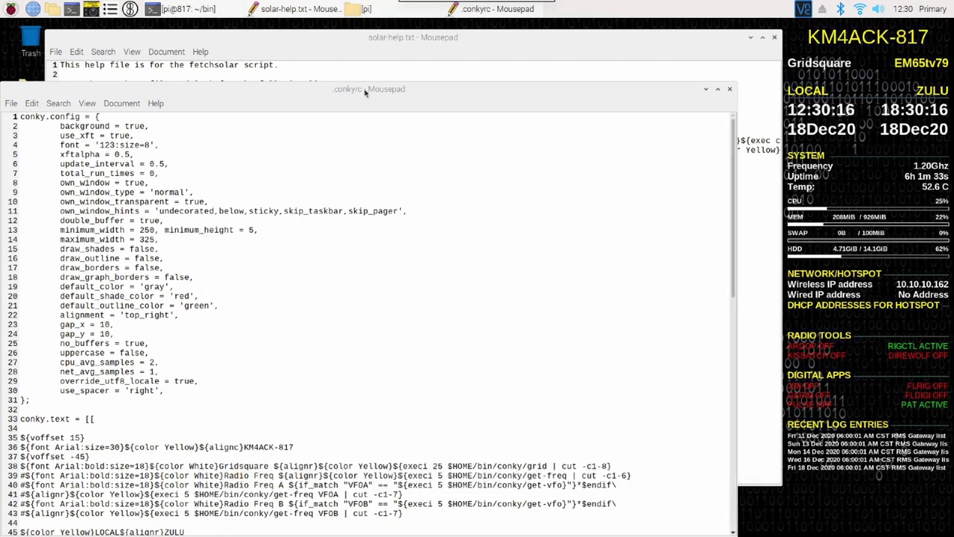
pyautogui.moveTo(447, 87); pyautogui.dragTo(420, 85)
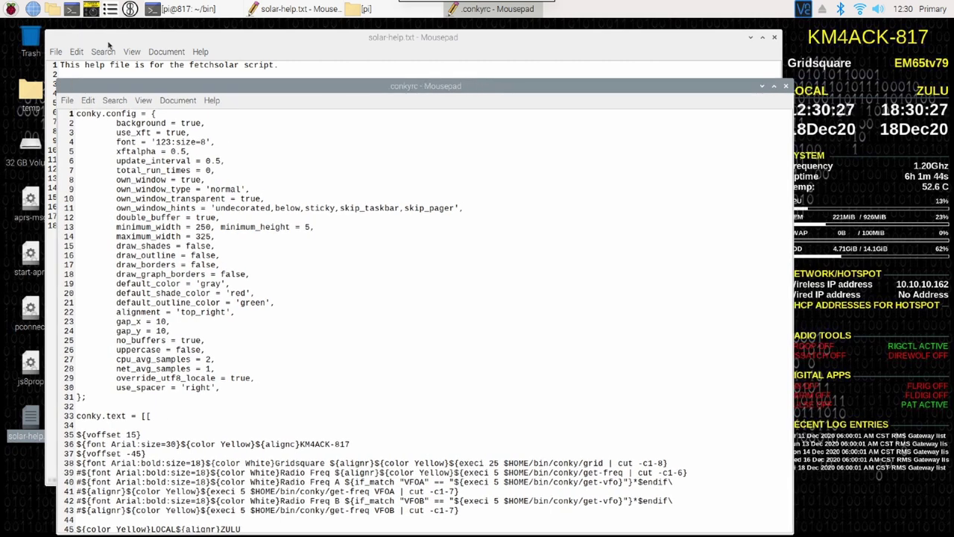
pyautogui.moveTo(139, 39); pyautogui.dragTo(103, 30)
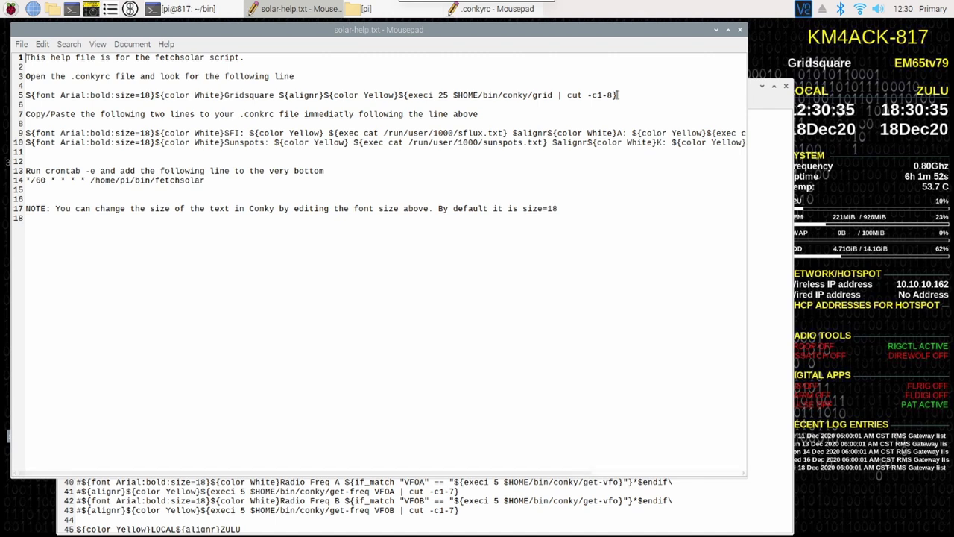
# - Find the Gridsquare line quoted in the help file within the conky.text section of .conkyrc
pyautogui.moveTo(616, 95); pyautogui.dragTo(23, 97)
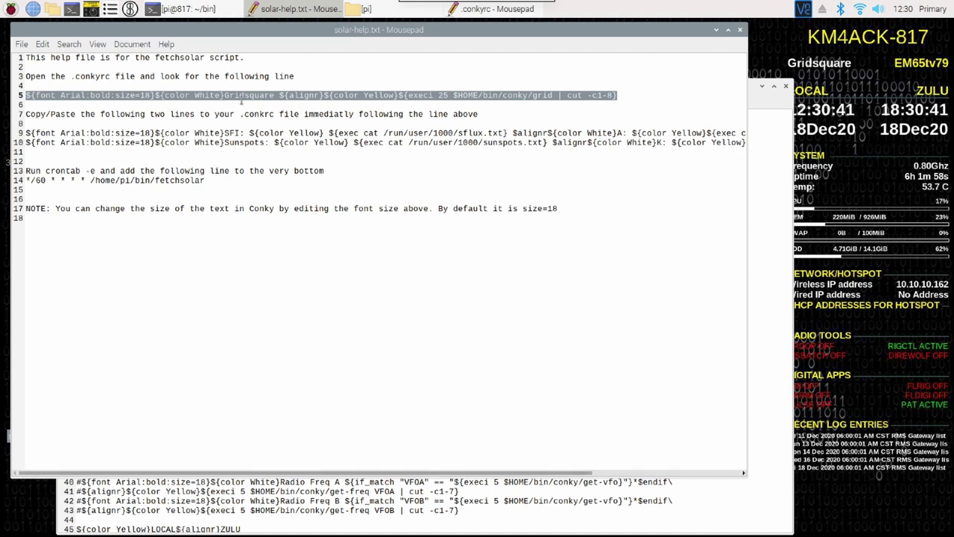
pyautogui.click(769, 105)
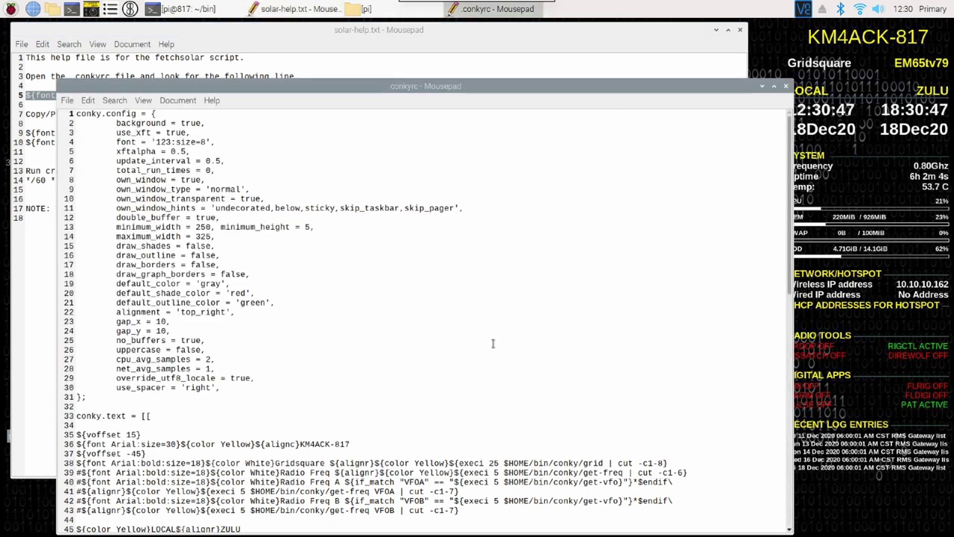
pyautogui.scroll(-2, 493, 343)
pyautogui.scroll(-8, 492, 343)
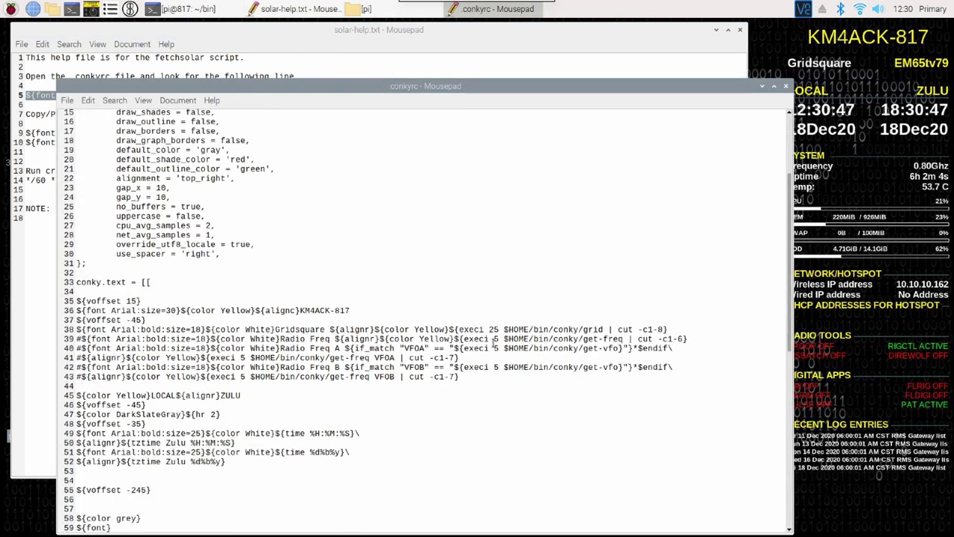
pyautogui.moveTo(678, 195); pyautogui.dragTo(75, 198)
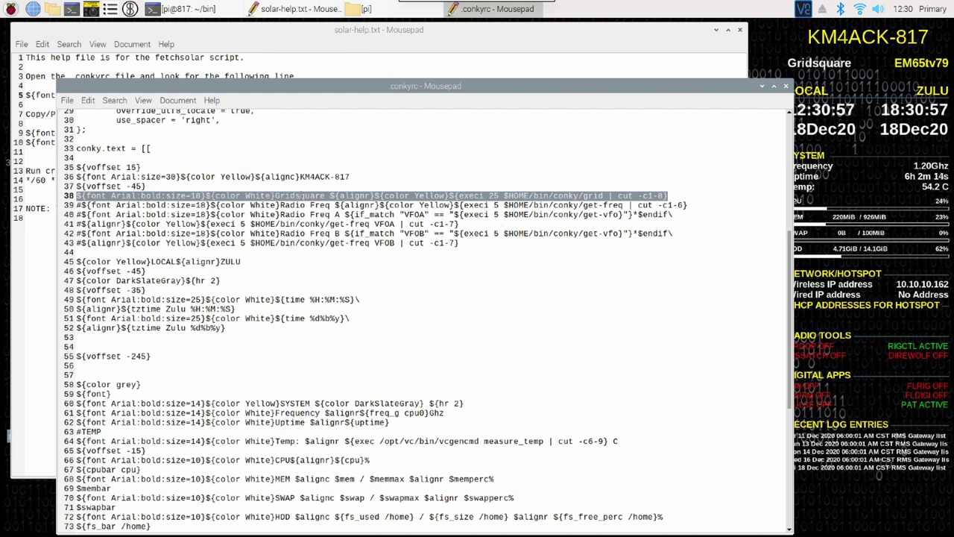
pyautogui.moveTo(276, 196); pyautogui.dragTo(335, 196)
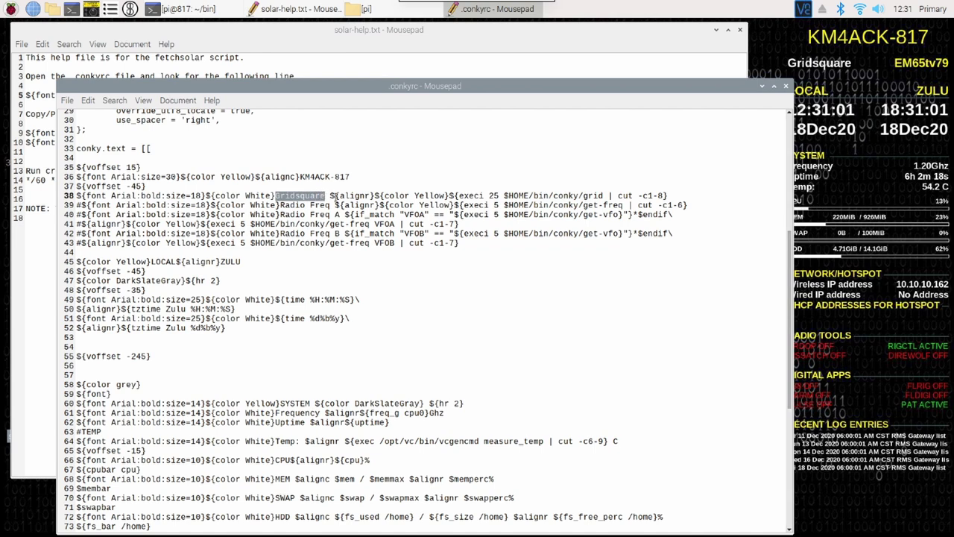
# - Copy the two complete SFI and Sunspots lines, lines 9 and 10, from solar-help.txt
pyautogui.click(355, 30)
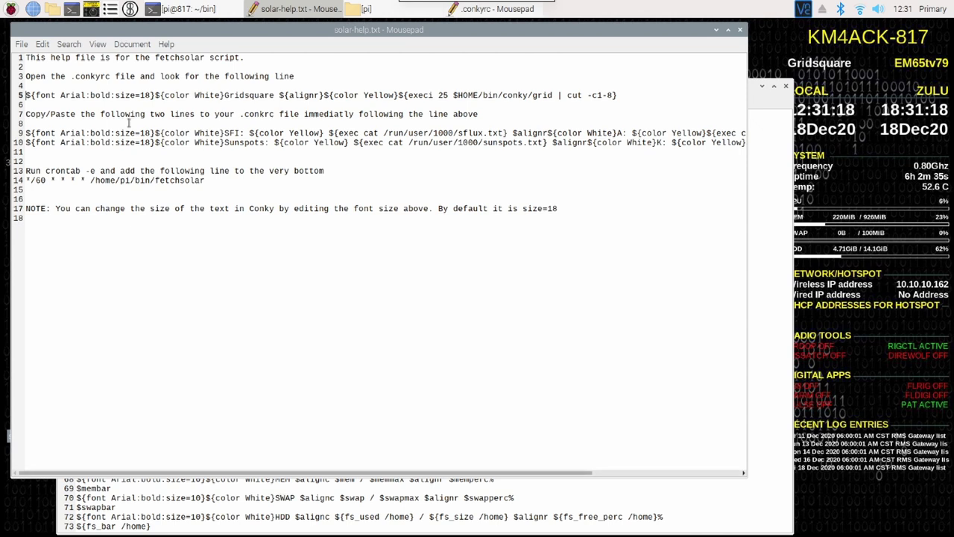
pyautogui.moveTo(25, 114); pyautogui.dragTo(492, 116)
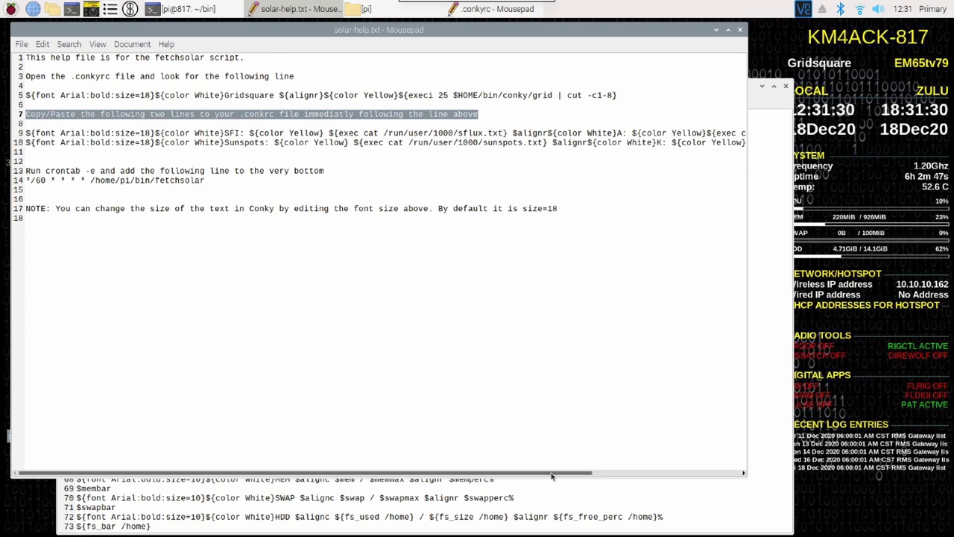
pyautogui.hscroll(3, 670, 476)
pyautogui.hscroll(4, 670, 476)
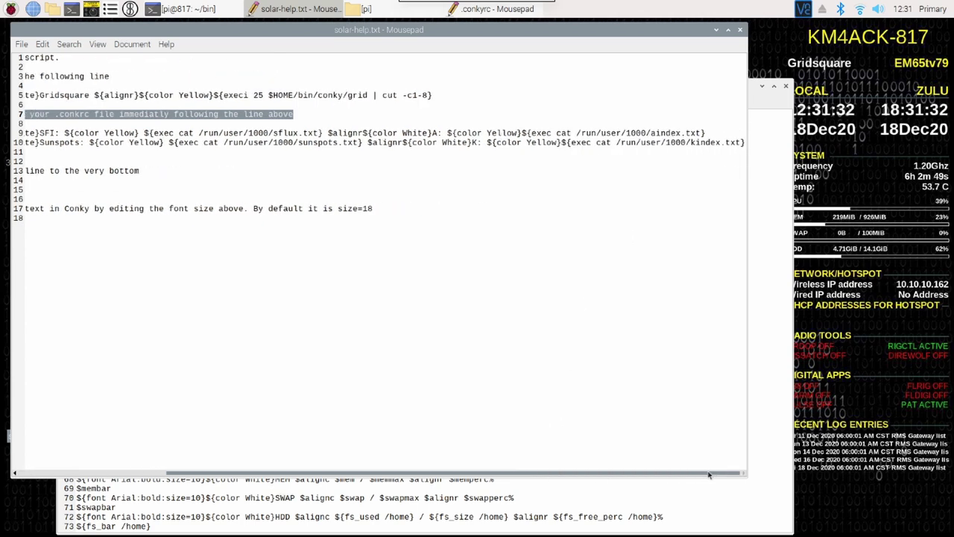
pyautogui.moveTo(605, 475); pyautogui.dragTo(229, 475)
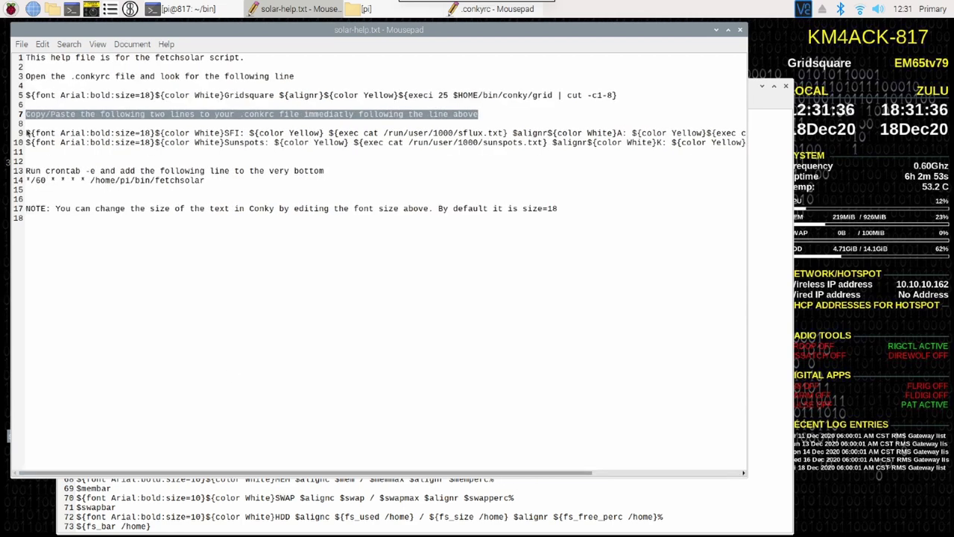
pyautogui.moveTo(26, 128); pyautogui.dragTo(33, 152)
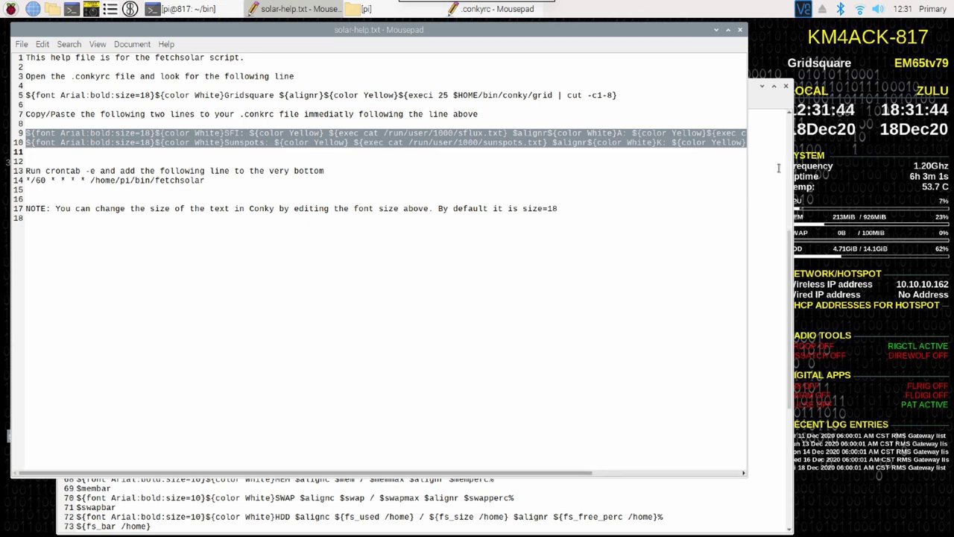
# - Paste the SFI and Sunspots lines directly below the Gridsquare line in .conkyrc, leaving no blank line after them
pyautogui.click(772, 101)
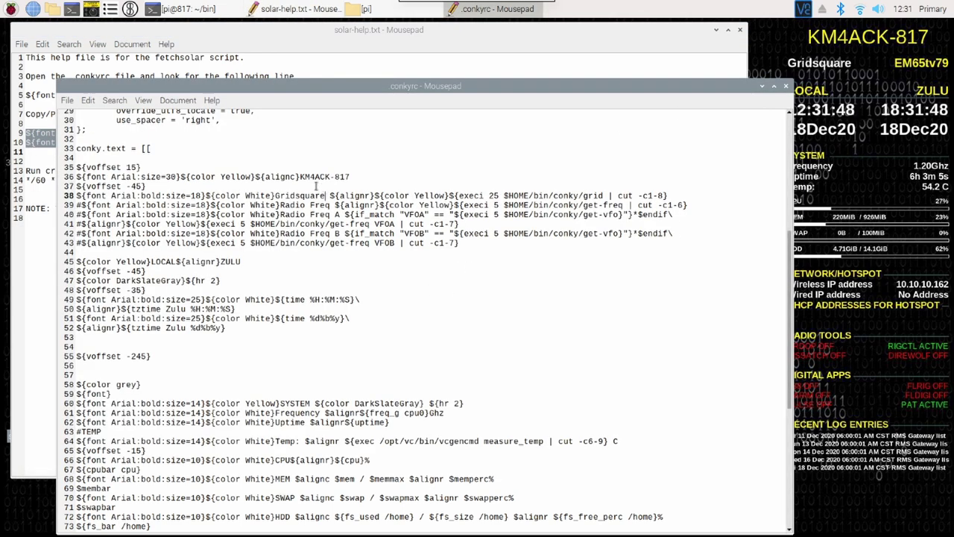
pyautogui.moveTo(276, 195); pyautogui.dragTo(614, 200)
pyautogui.click(674, 195)
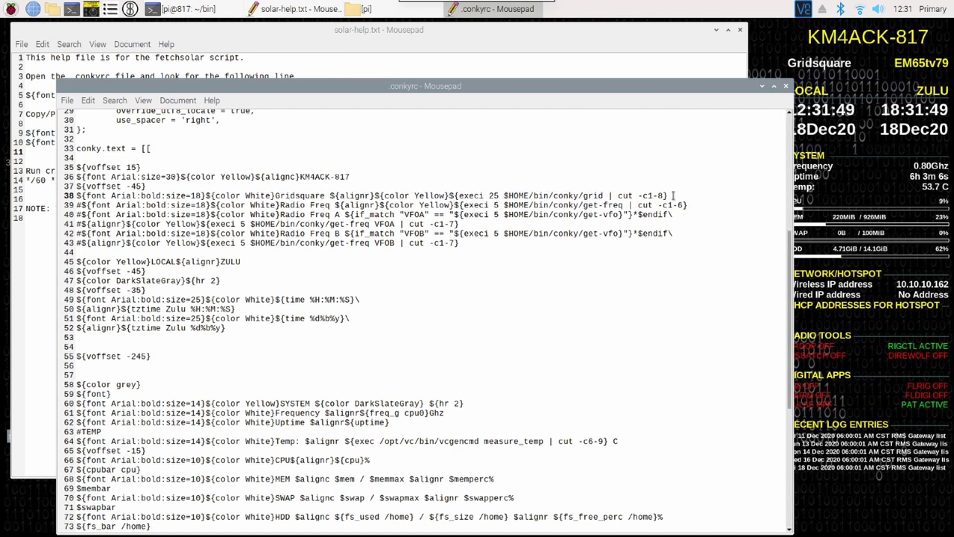
pyautogui.press('Return')
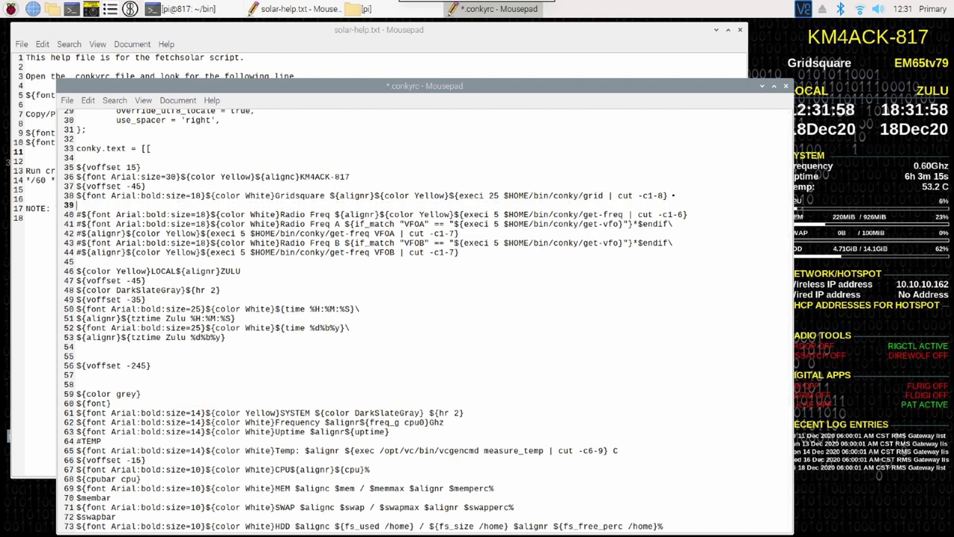
pyautogui.hotkey('ctrl', 'v')
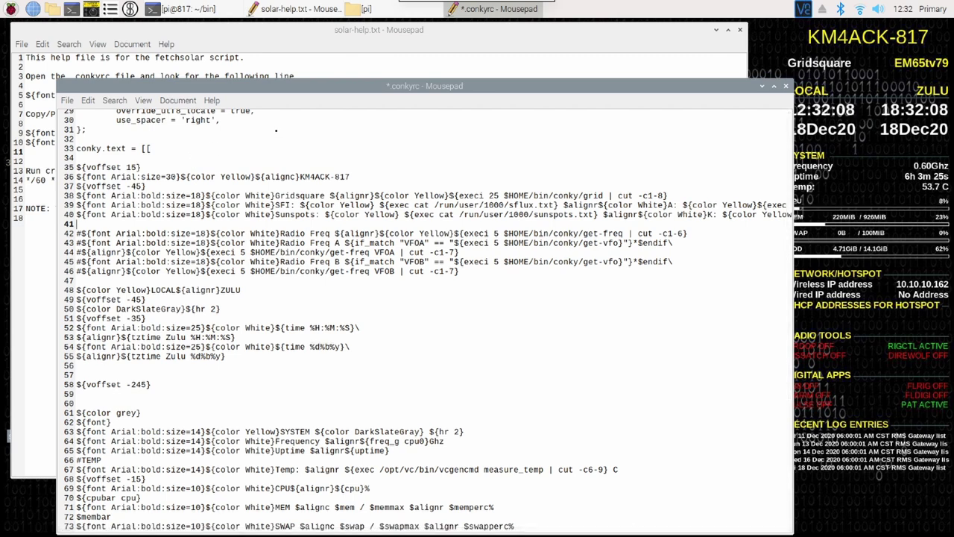
pyautogui.press('BackSpace')
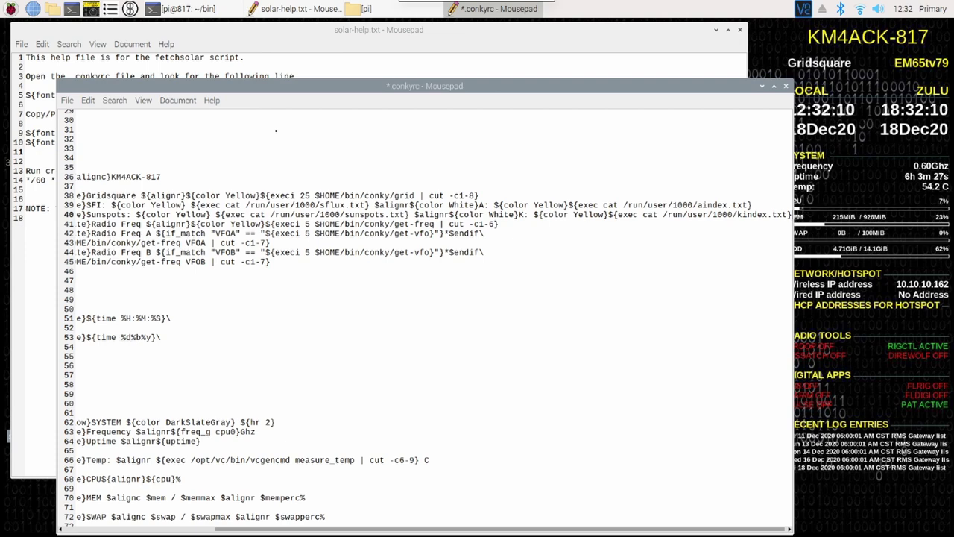
pyautogui.press('Home')
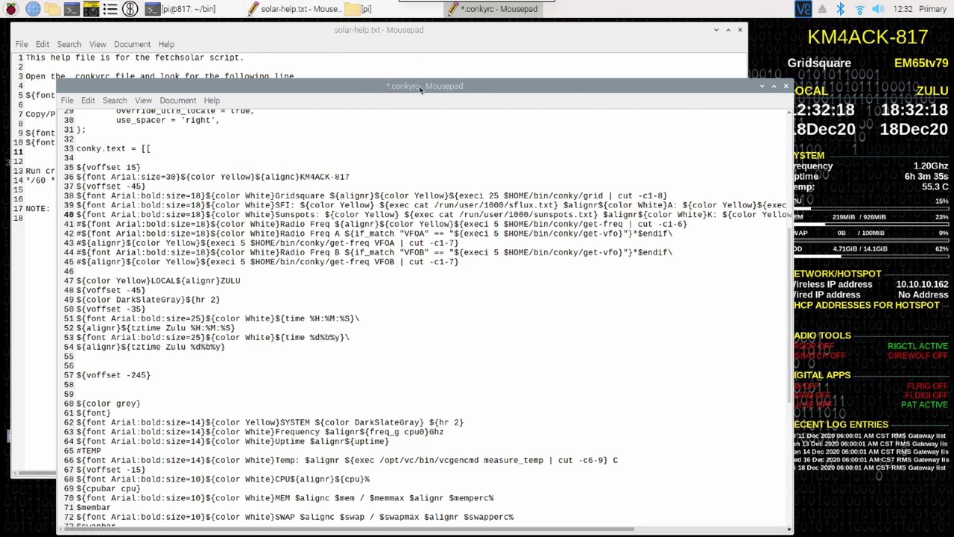
# - Save the edited .conkyrc file, move its window off the Conky display and close it
pyautogui.hotkey('ctrl', 's')
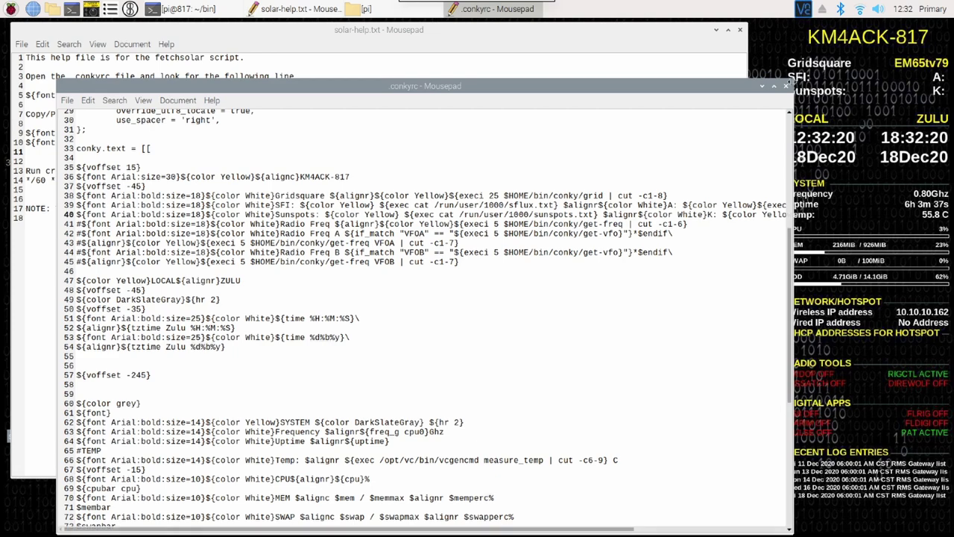
pyautogui.moveTo(740, 90); pyautogui.dragTo(714, 89)
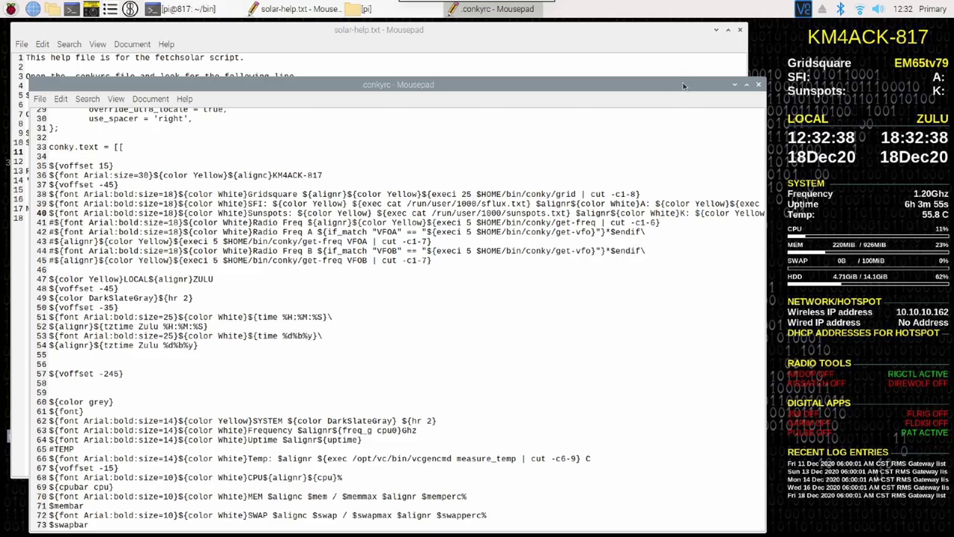
pyautogui.click(759, 86)
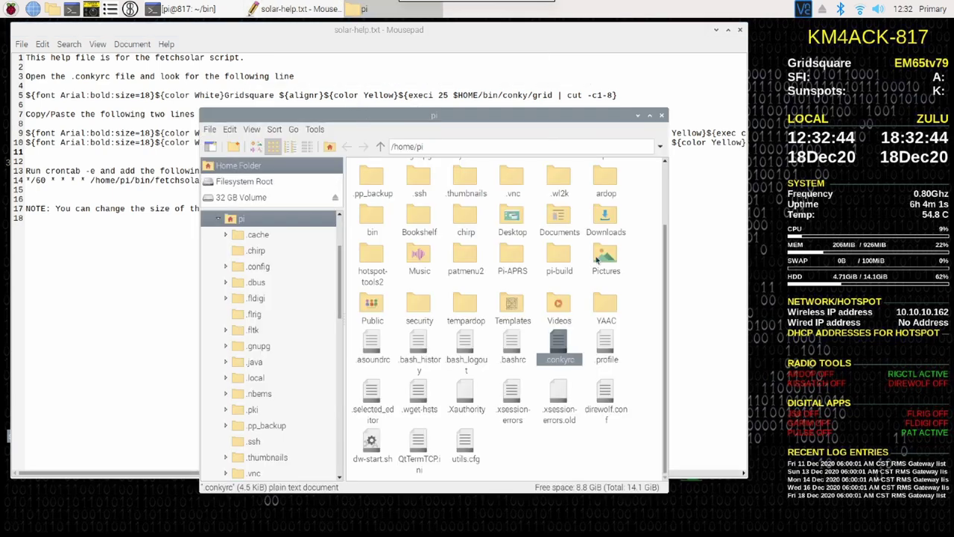
# - Turn off the display of hidden files in the home folder
pyautogui.rightClick(515, 449)
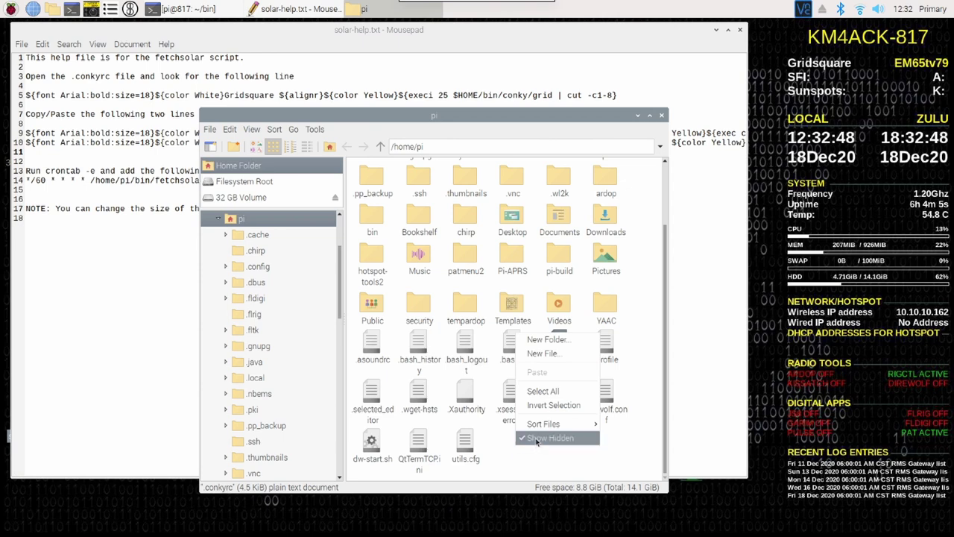
pyautogui.click(536, 438)
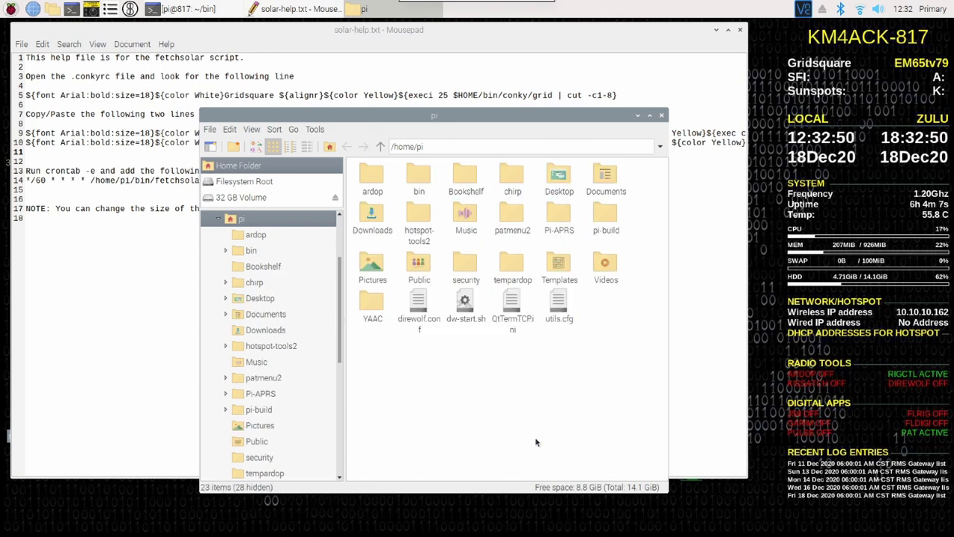
# - Copy the cron line "*/60 * * * * /home/pi/bin/fetchsolar" from line 14 of solar-help.txt
pyautogui.click(283, 31)
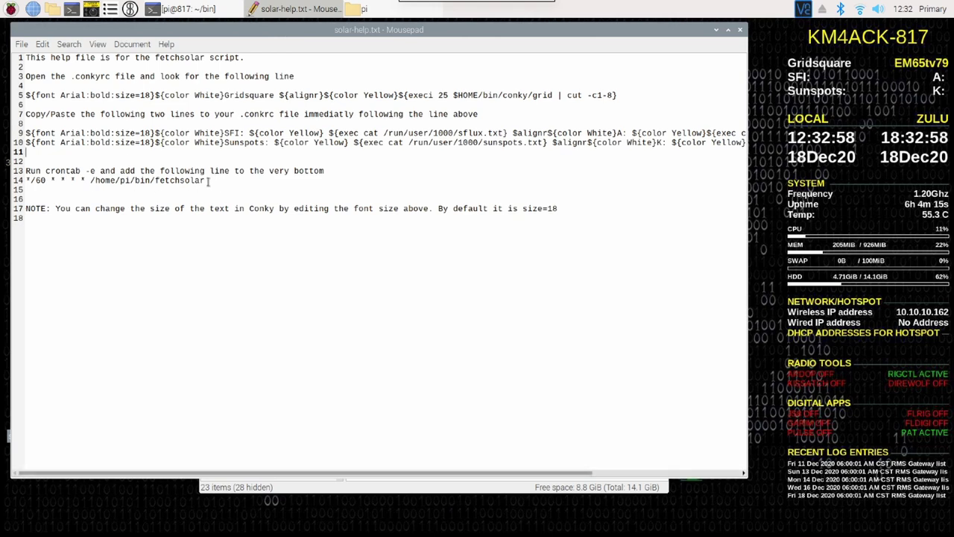
pyautogui.moveTo(206, 180); pyautogui.dragTo(25, 181)
pyautogui.hotkey('ctrl', 'c')
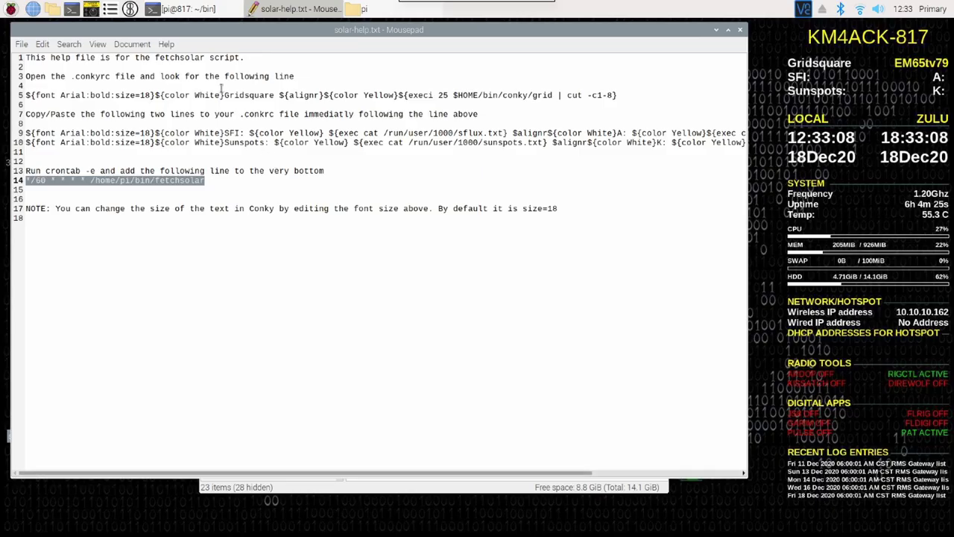
# - Switch to the terminal and open the crontab for editing with crontab -e
pyautogui.click(186, 9)
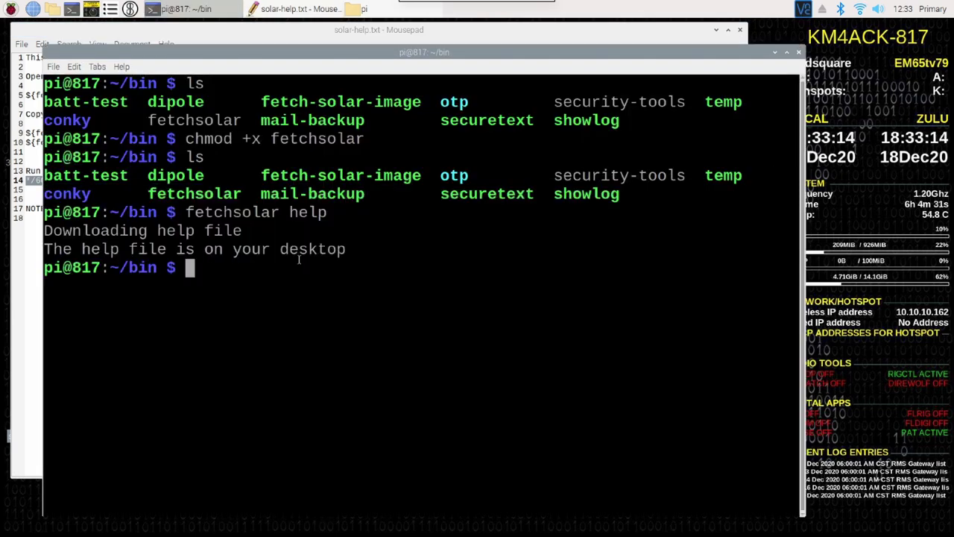
pyautogui.write('crontab ')
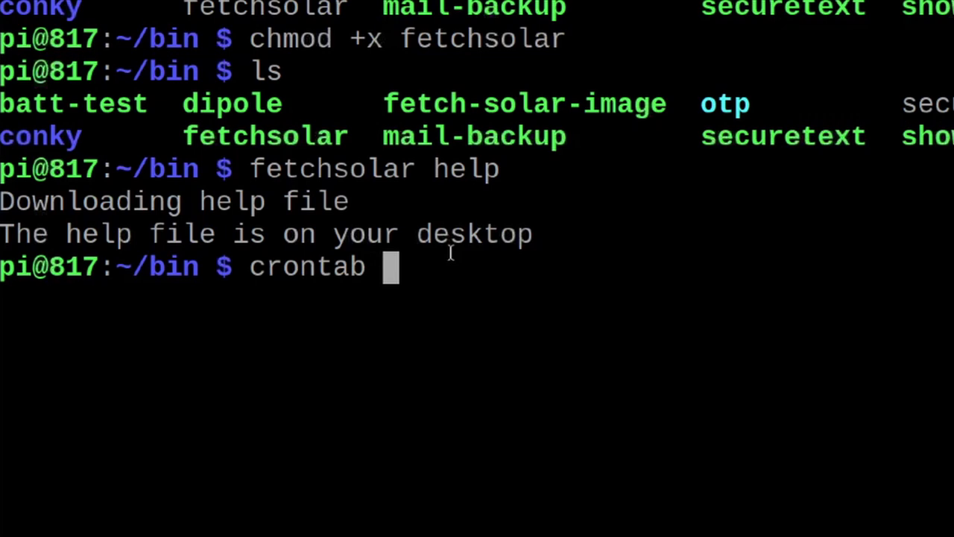
pyautogui.write('-e')
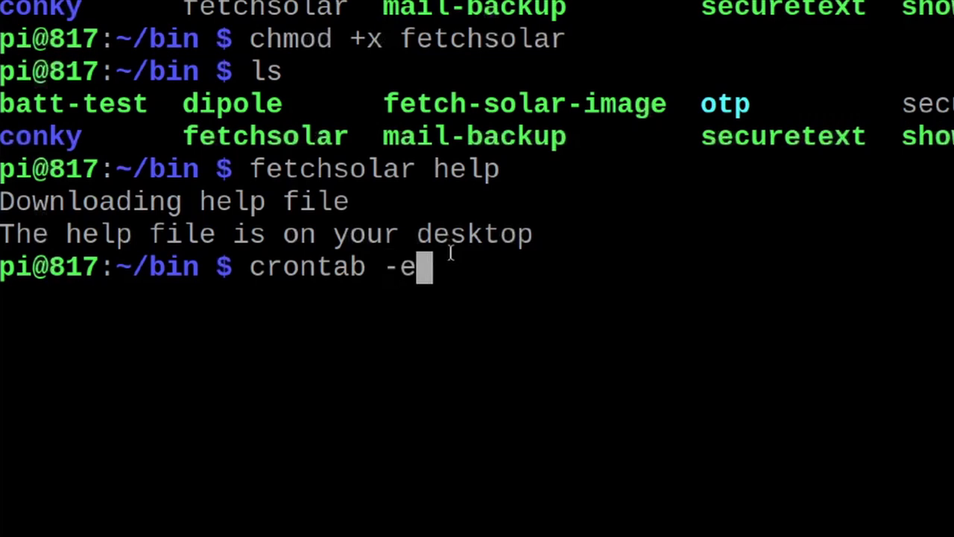
pyautogui.press('Return')
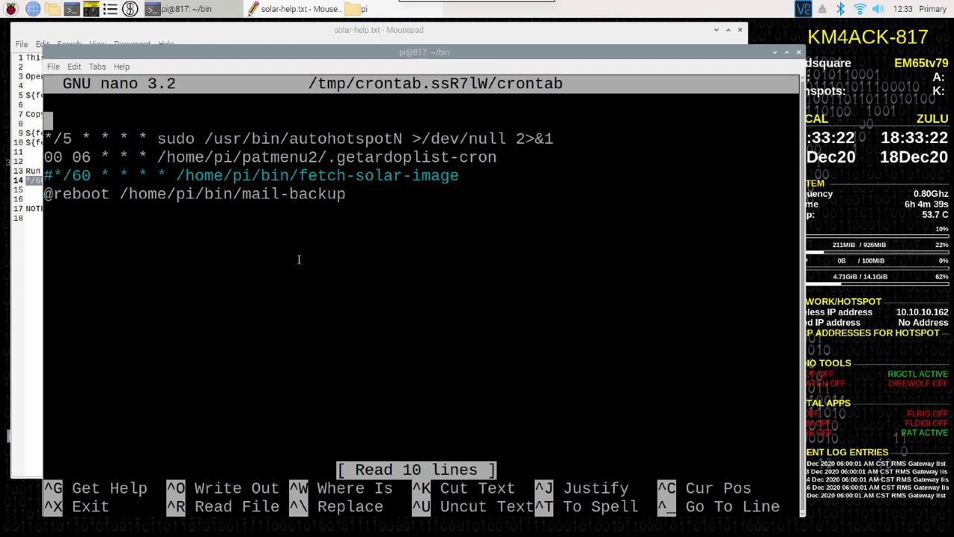
pyautogui.press('Down')
pyautogui.press('Down')
pyautogui.press('Down')
pyautogui.press('Down')
pyautogui.press('Down')
pyautogui.rightClick(55, 212)
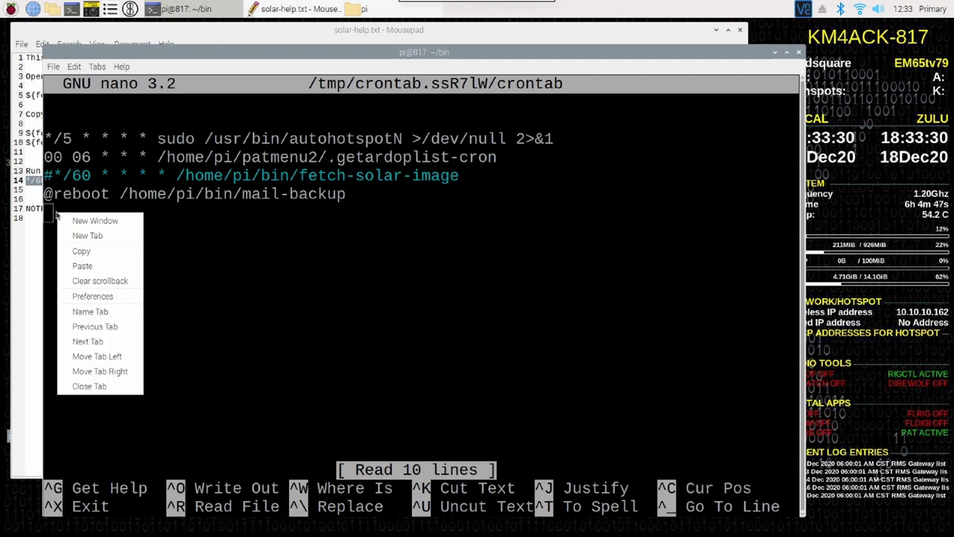
pyautogui.click(95, 265)
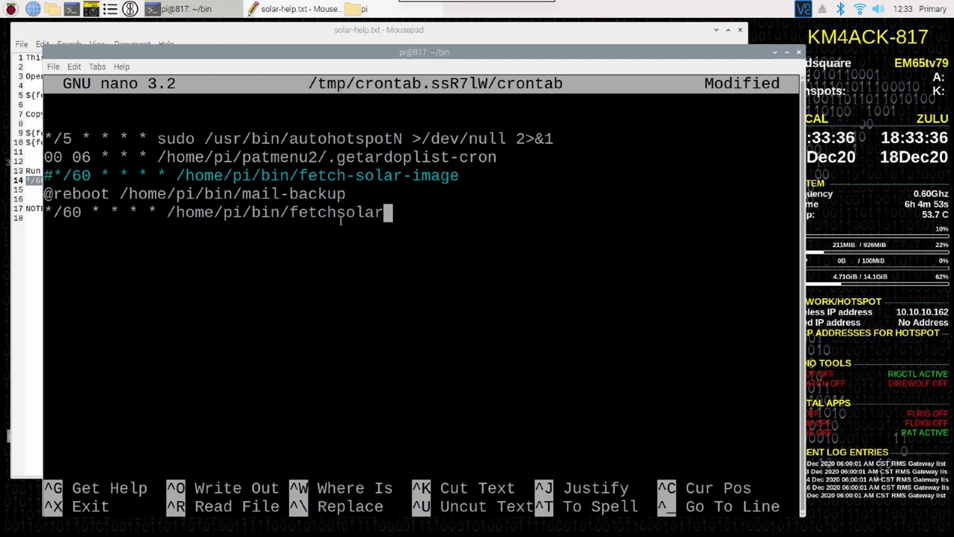
# - Write the edited crontab under its existing file name and exit nano
pyautogui.hotkey('ctrl', 'o')
pyautogui.press('Return')
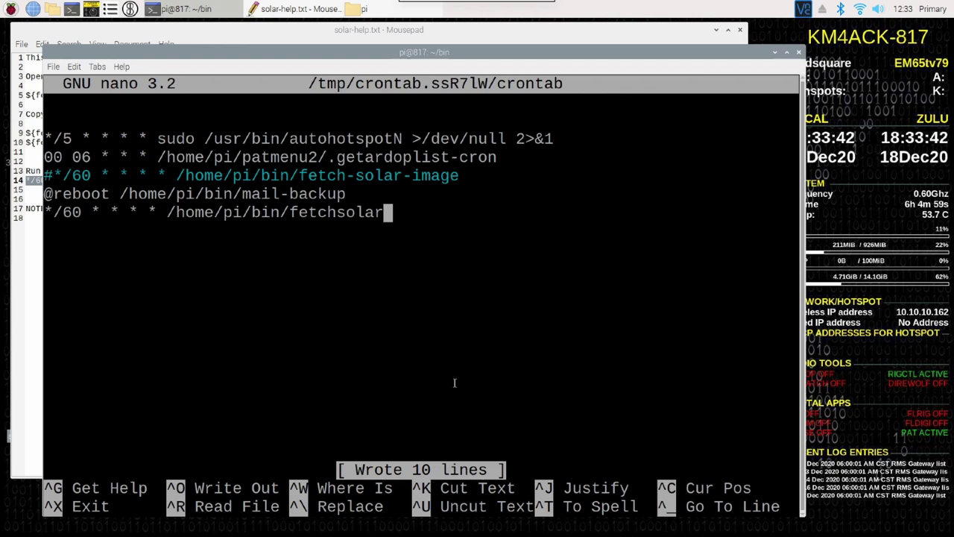
pyautogui.hotkey('ctrl', 'x')
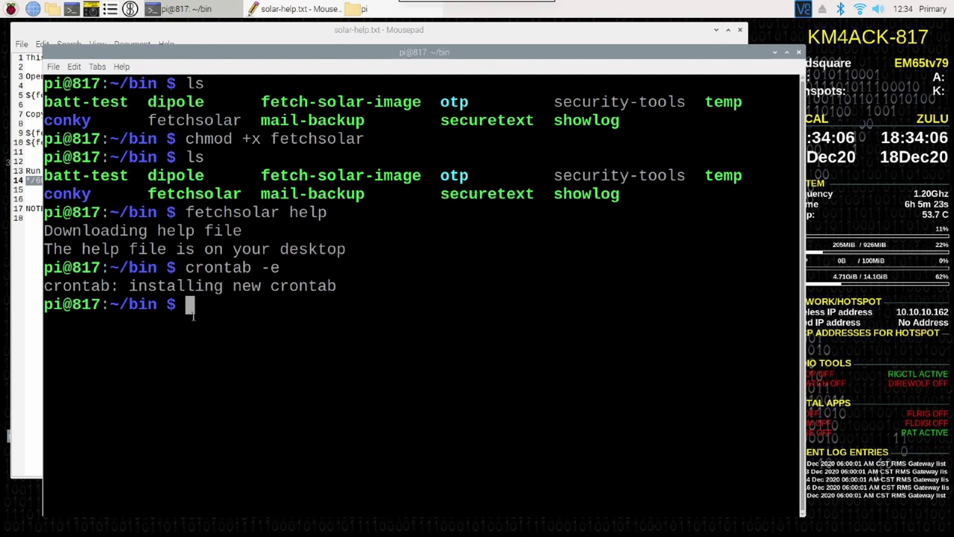
# - Run the fetchsolar command manually in the terminal and minimize the terminal window to uncover Conky
pyautogui.write('fetch')
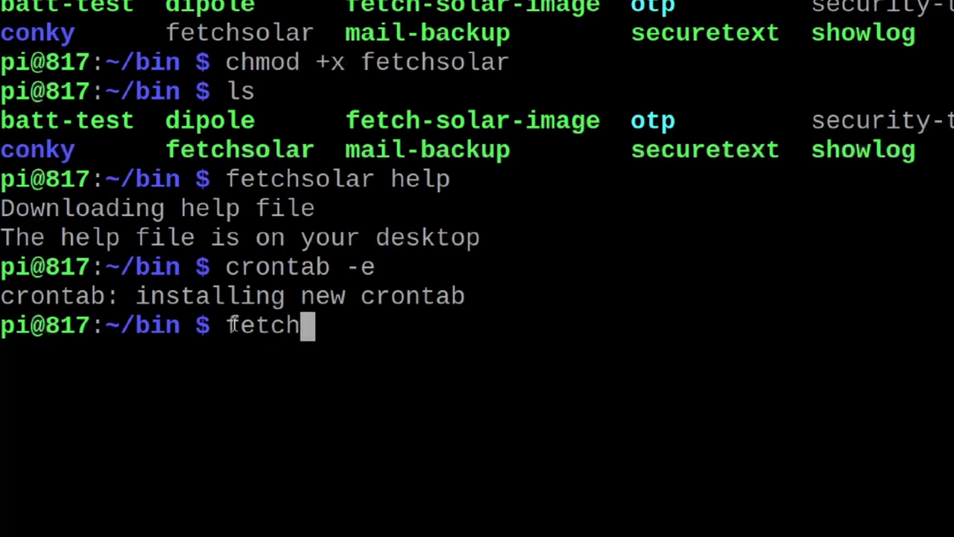
pyautogui.write('solar')
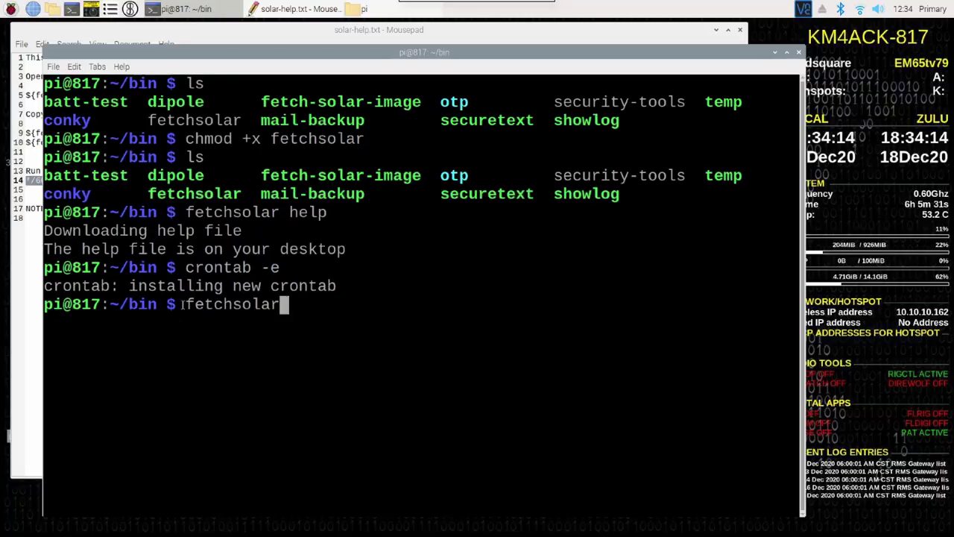
pyautogui.press('Return')
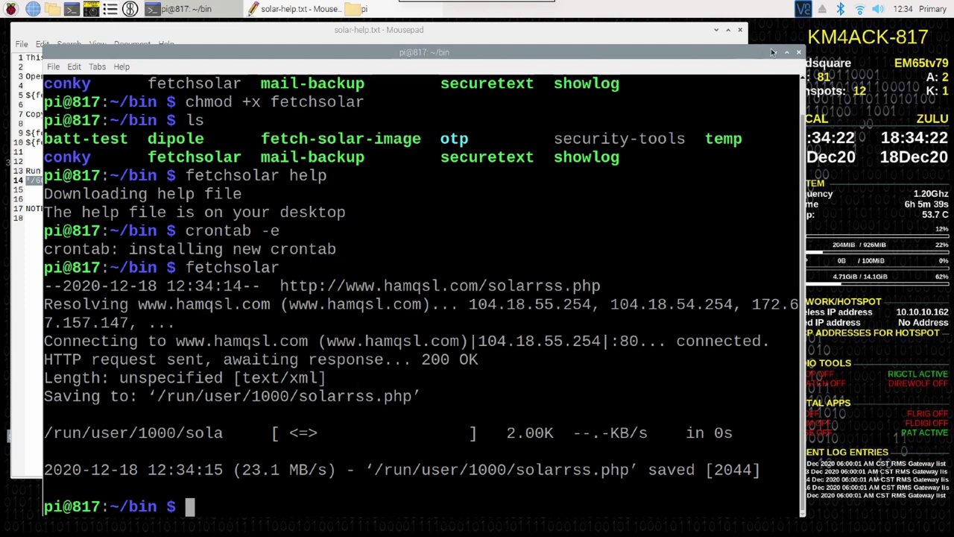
pyautogui.click(775, 53)
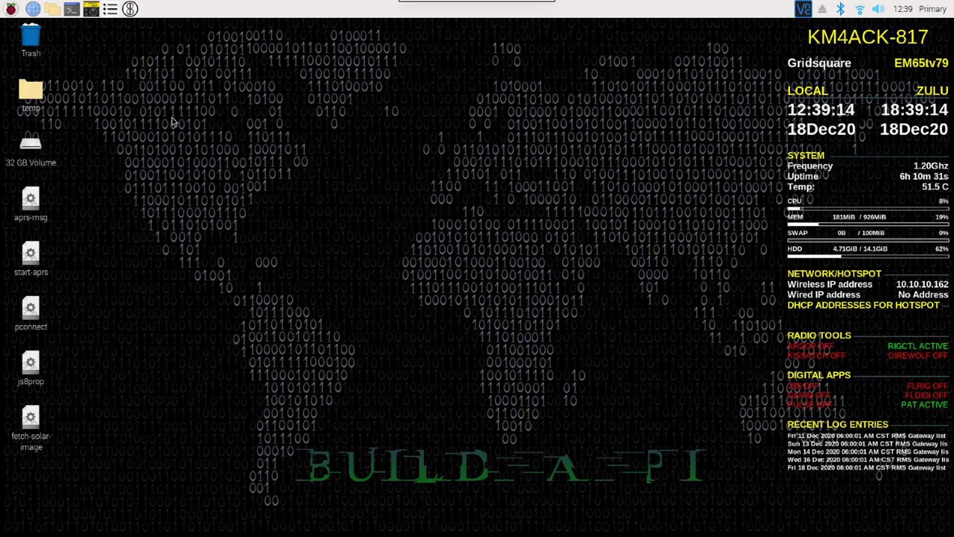
# - Open the /home/pi/bin folder in the file manager, with its window moved clear of the desktop icons
pyautogui.click(53, 10)
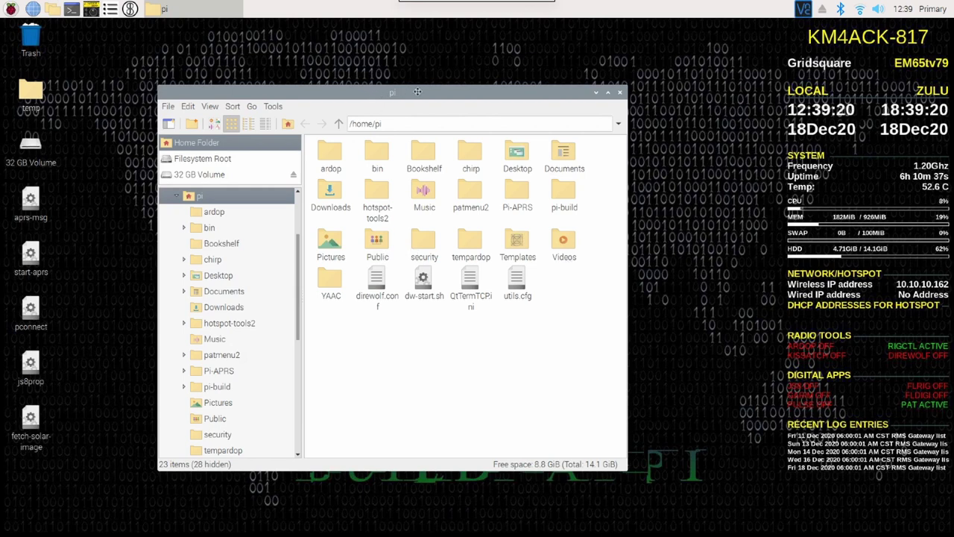
pyautogui.moveTo(366, 97); pyautogui.dragTo(432, 88)
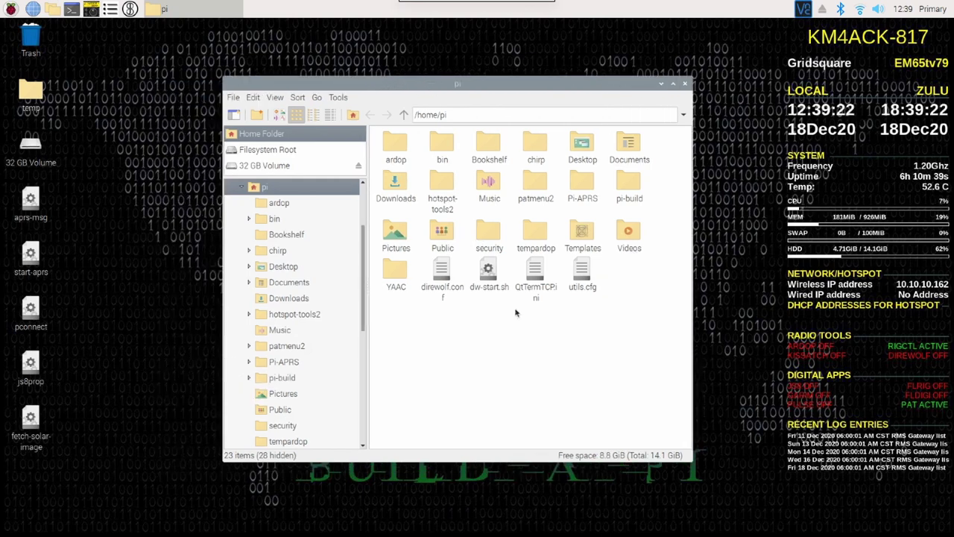
pyautogui.doubleClick(439, 145)
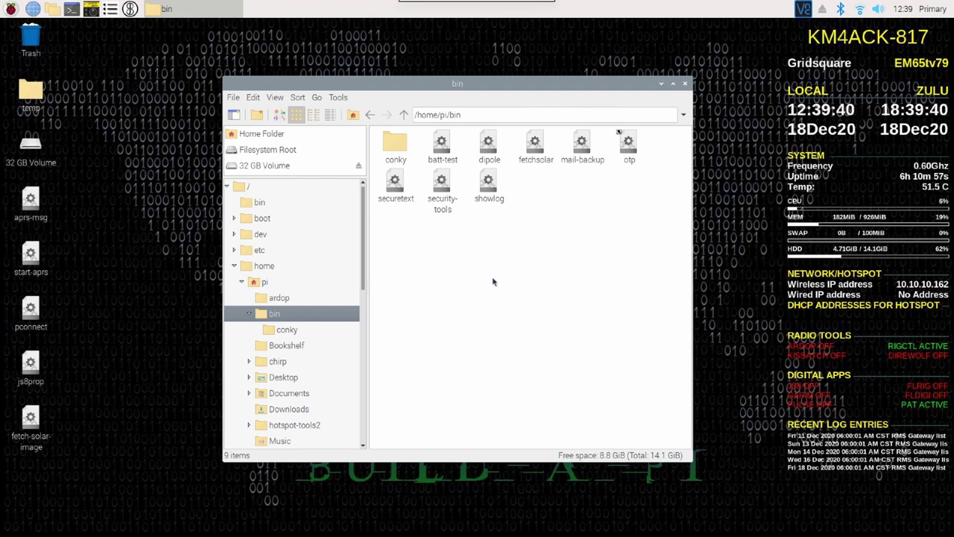
# - Create a new empty file named fetch-solar-image in the bin folder
pyautogui.rightClick(548, 226)
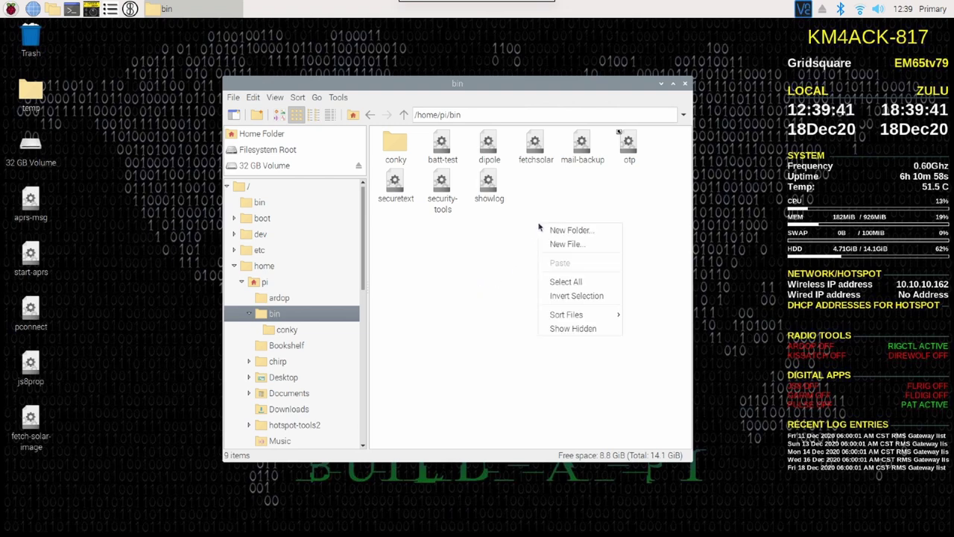
pyautogui.click(570, 246)
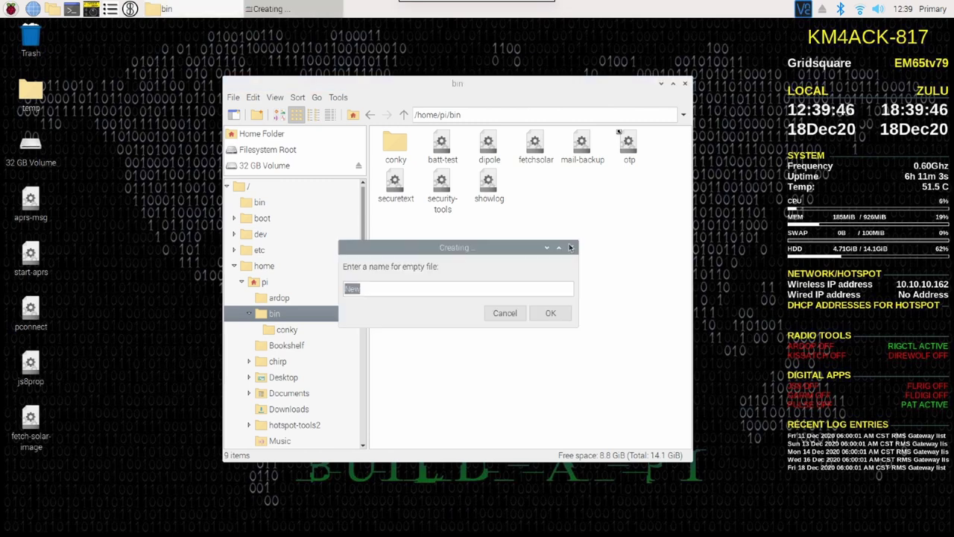
pyautogui.write('fetch-solar')
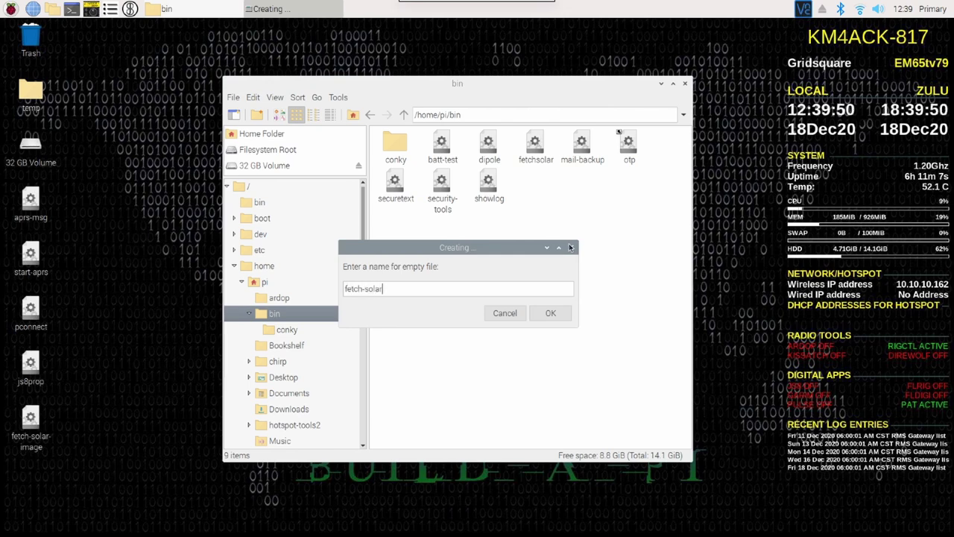
pyautogui.write('-image')
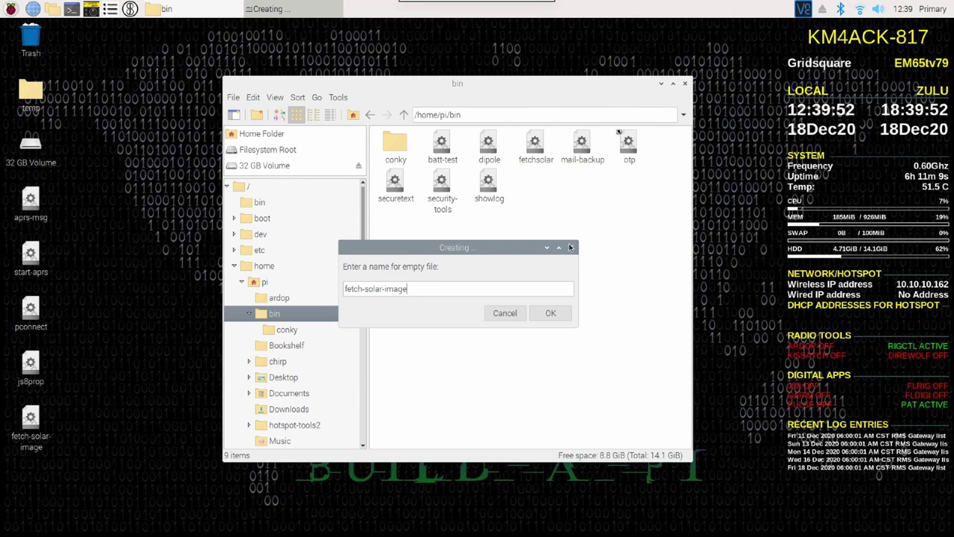
pyautogui.press('Return')
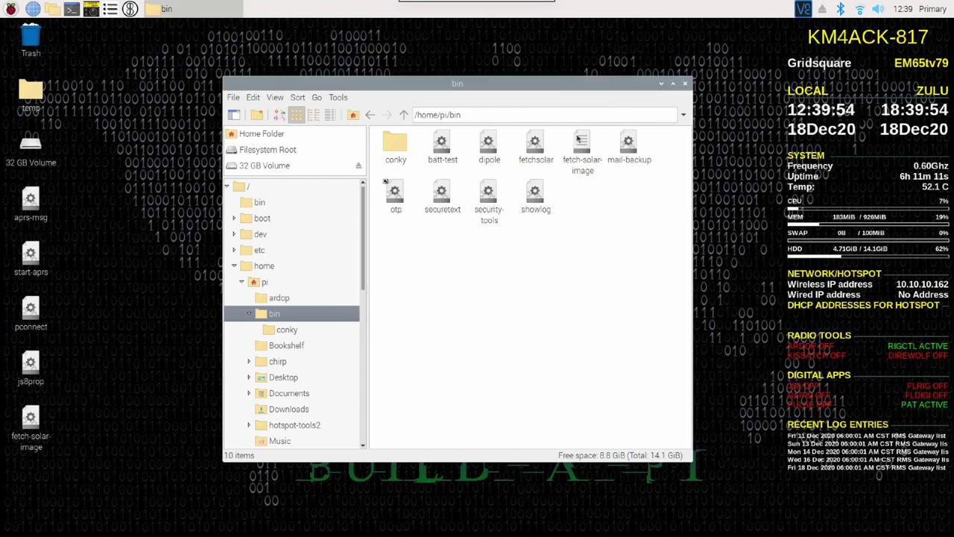
# - Open the empty fetch-solar-image file in the text editor and move its window clear of the desktop icons
pyautogui.rightClick(579, 141)
pyautogui.click(602, 165)
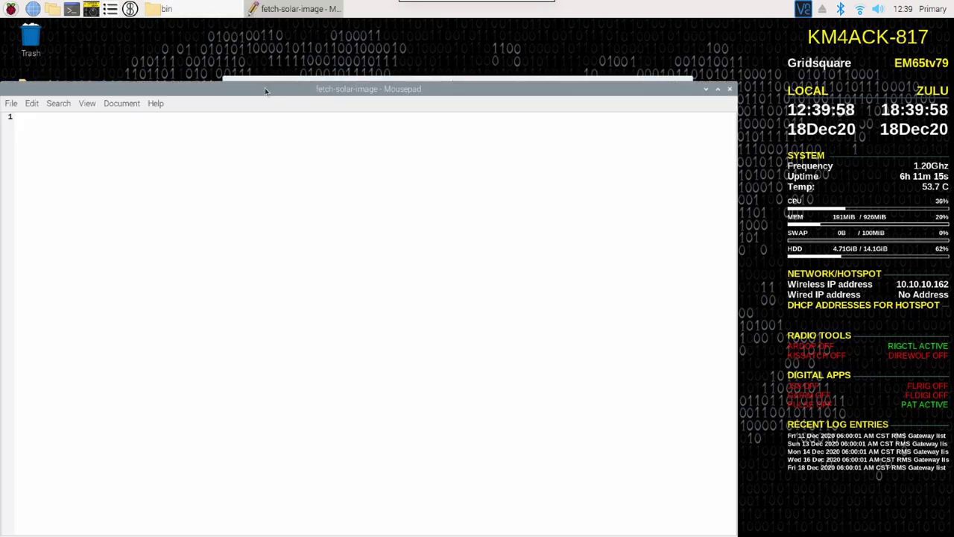
pyautogui.moveTo(265, 91); pyautogui.dragTo(448, 47)
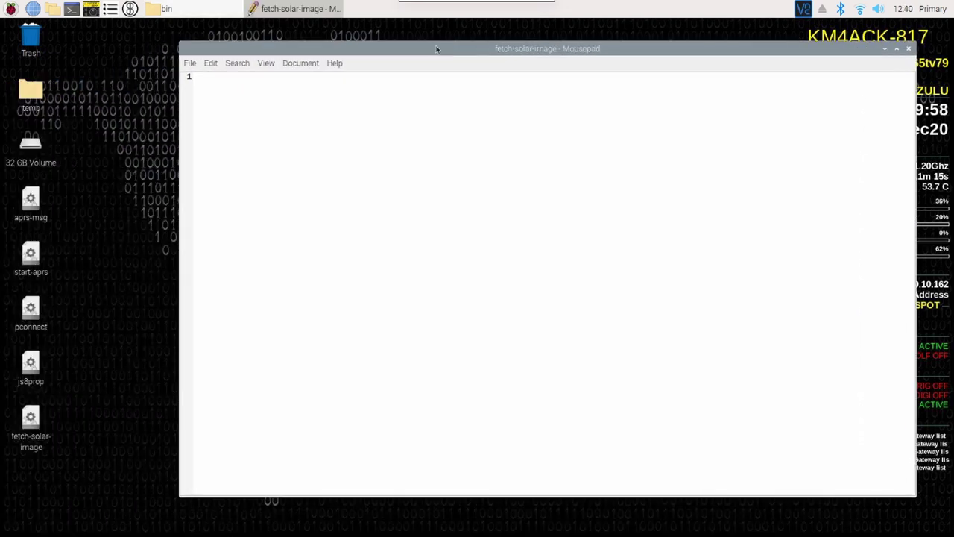
# - Open the desktop's fetch-solar-image script in the text editor and copy its complete text, lines 1 to 12
pyautogui.rightClick(32, 418)
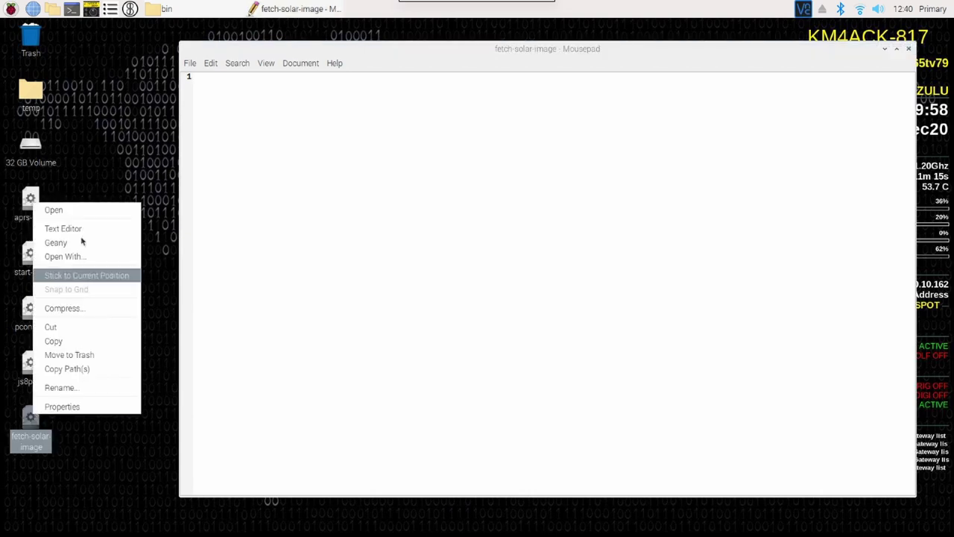
pyautogui.click(84, 228)
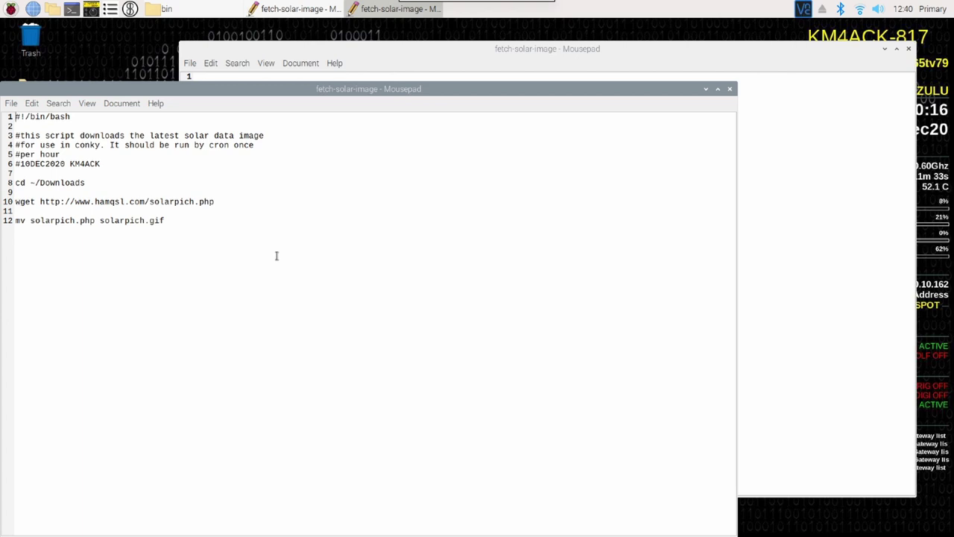
pyautogui.moveTo(179, 220); pyautogui.dragTo(10, 119)
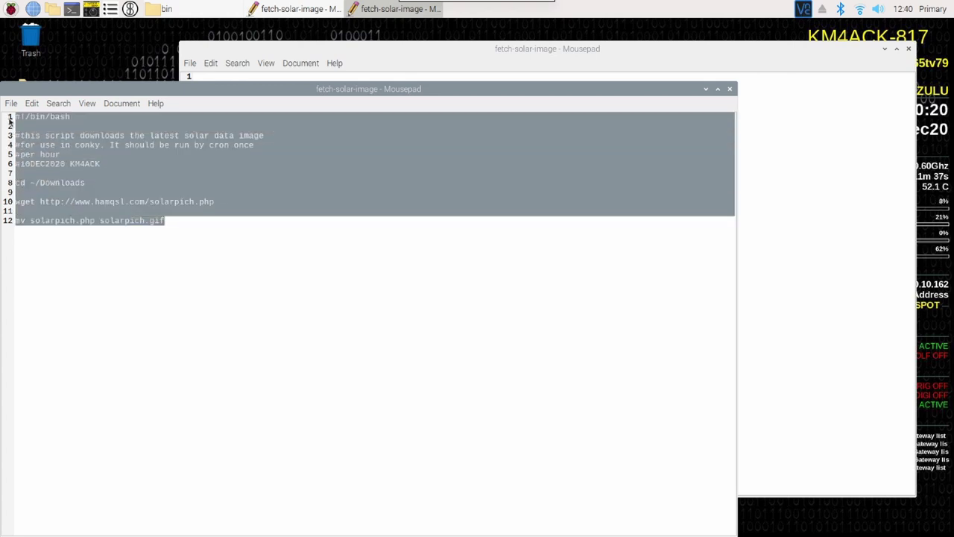
# - Paste the script text into the empty fetch-solar-image file and close the window of the desktop original
pyautogui.click(396, 54)
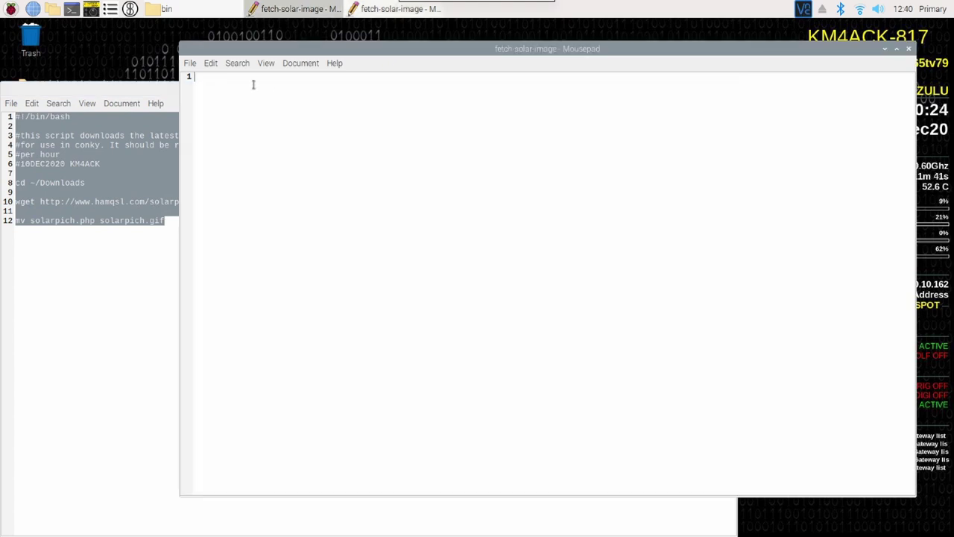
pyautogui.hotkey('ctrl', 'v')
pyautogui.click(142, 90)
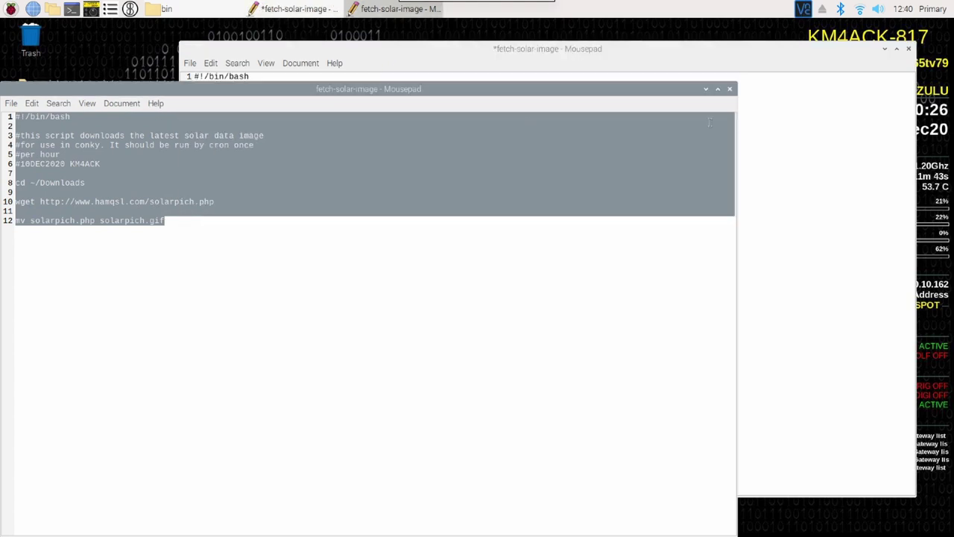
pyautogui.click(729, 88)
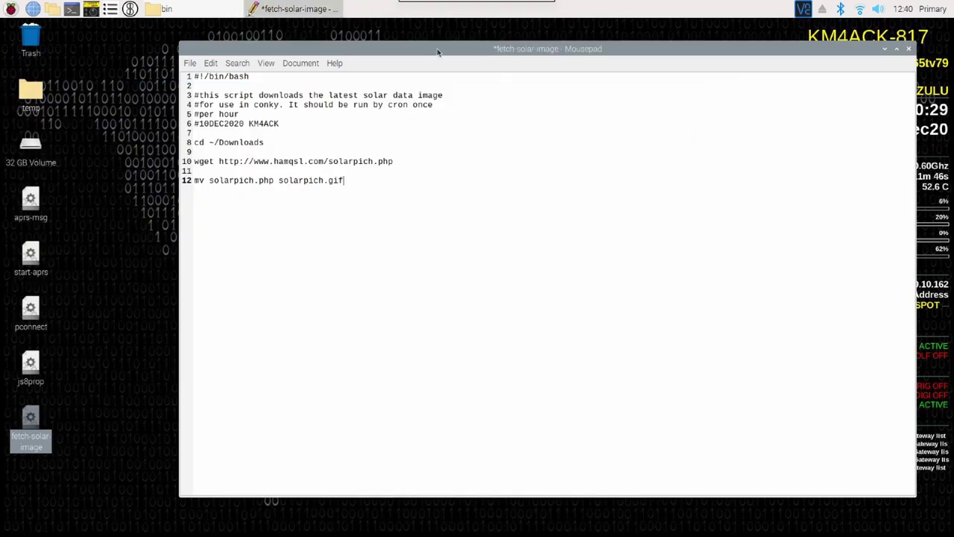
# - Save the fetch-solar-image file in the bin folder and close its editor window
pyautogui.moveTo(438, 52); pyautogui.dragTo(377, 47)
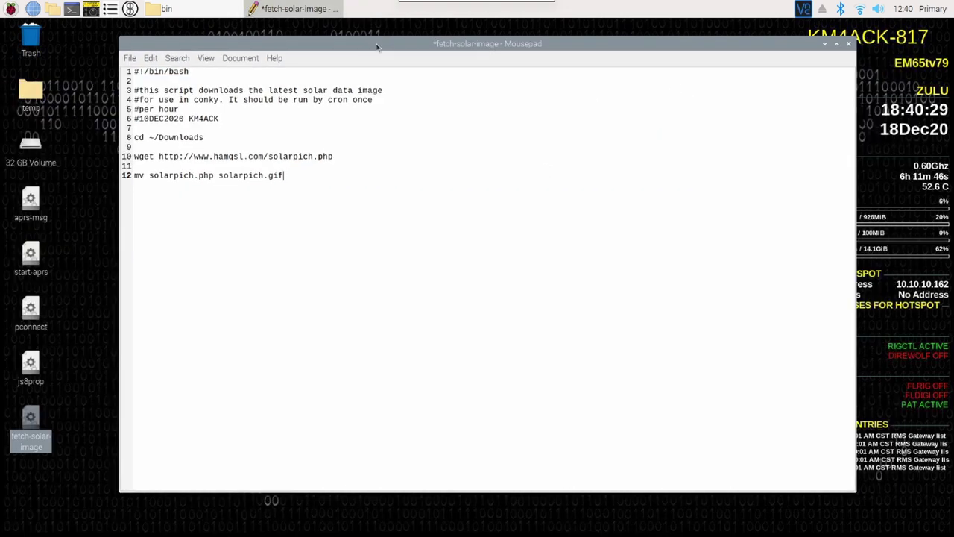
pyautogui.hotkey('ctrl', 's')
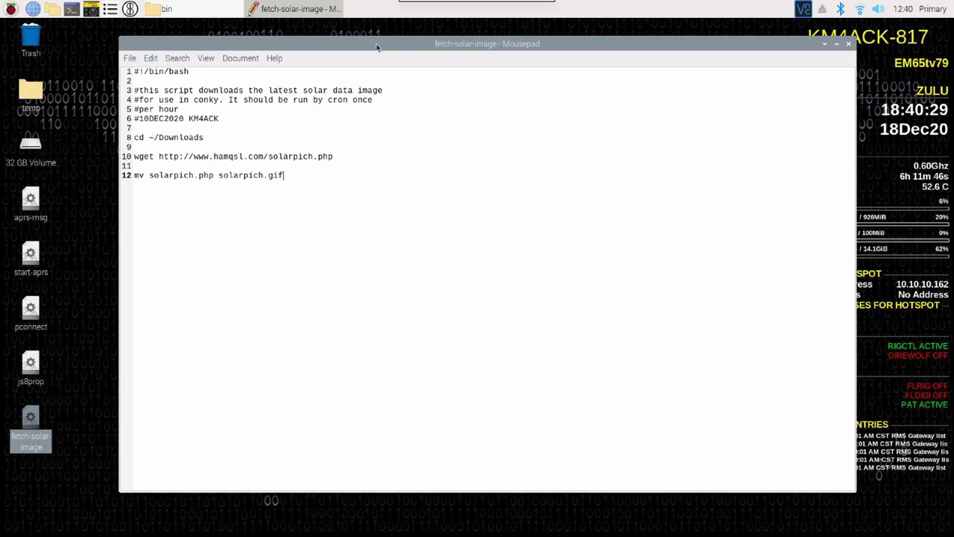
pyautogui.click(850, 45)
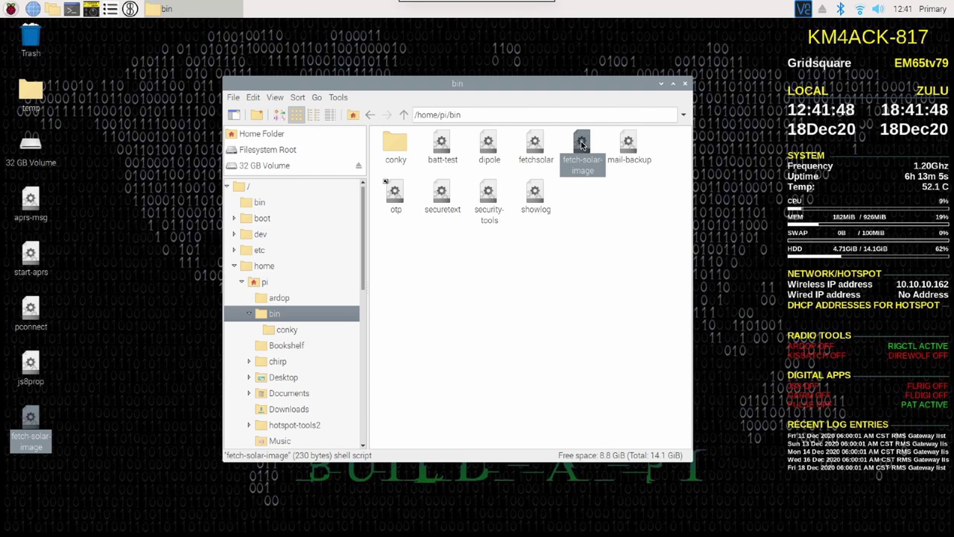
# - Allow anyone to execute the fetch-solar-image file in the bin folder and close the file manager
pyautogui.rightClick(581, 144)
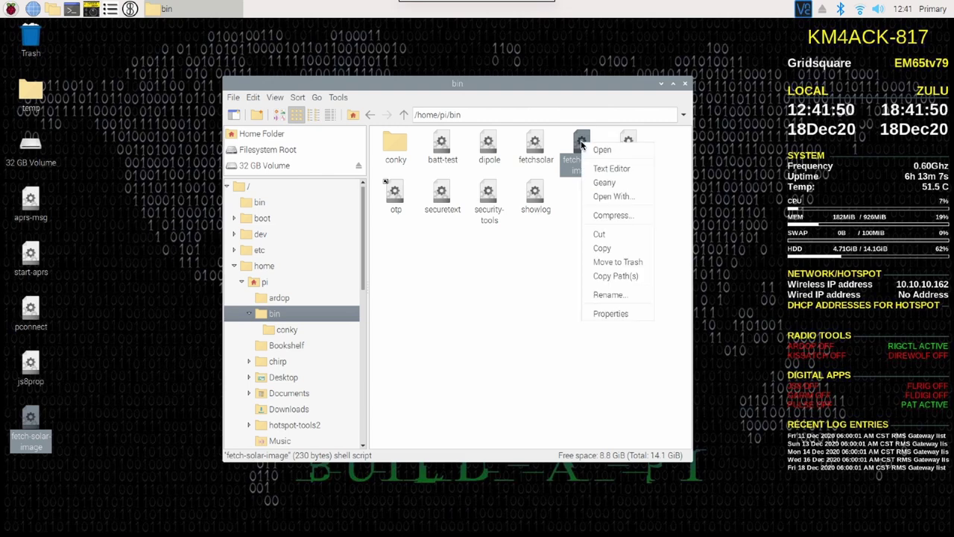
pyautogui.click(616, 314)
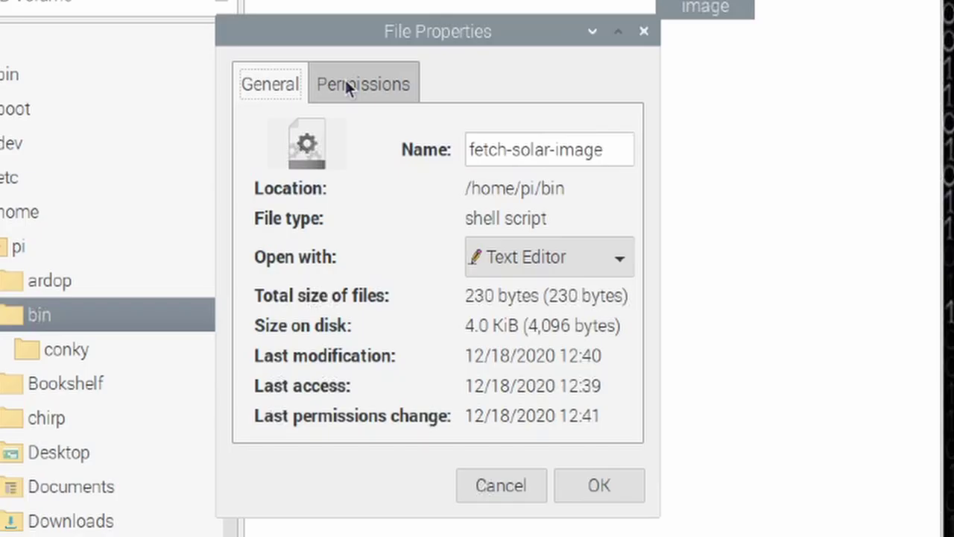
pyautogui.click(347, 87)
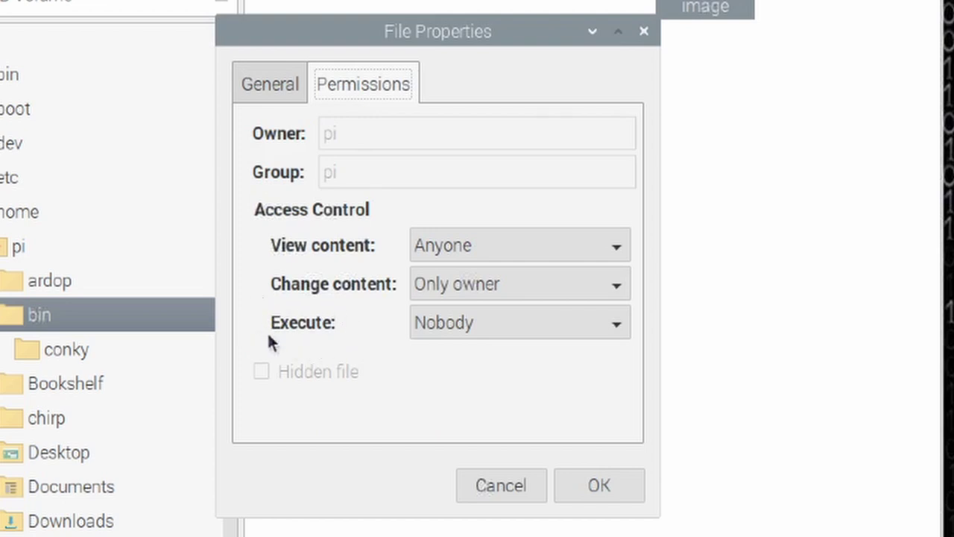
pyautogui.click(519, 328)
pyautogui.click(483, 426)
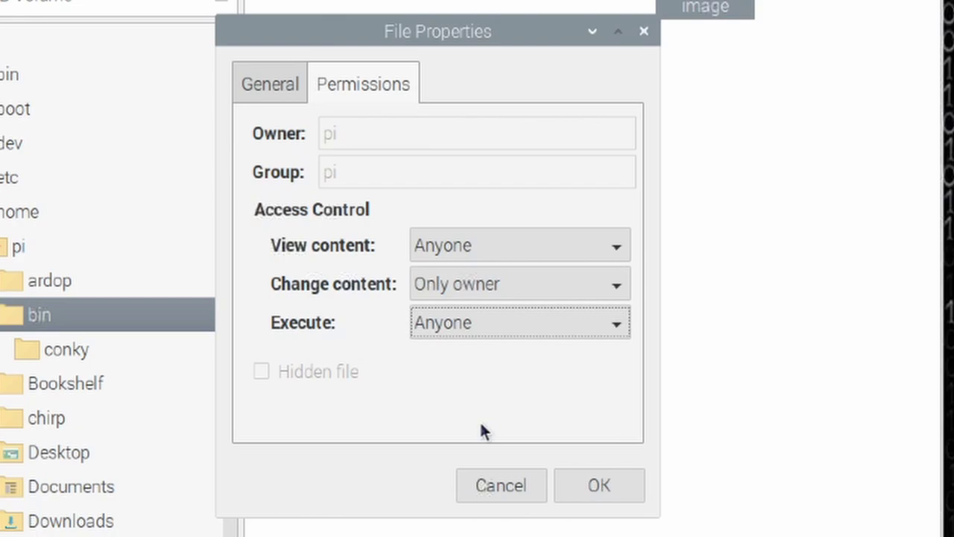
pyautogui.click(612, 481)
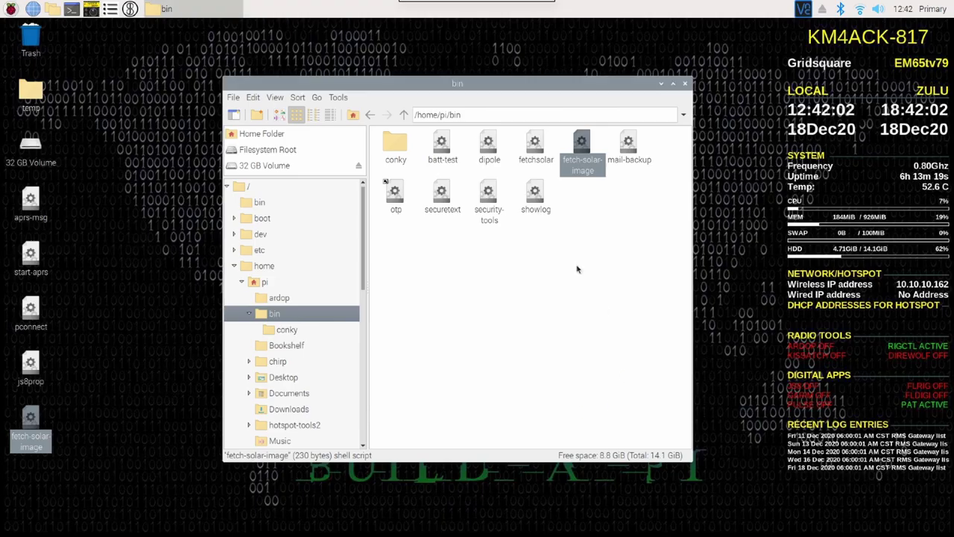
pyautogui.click(685, 85)
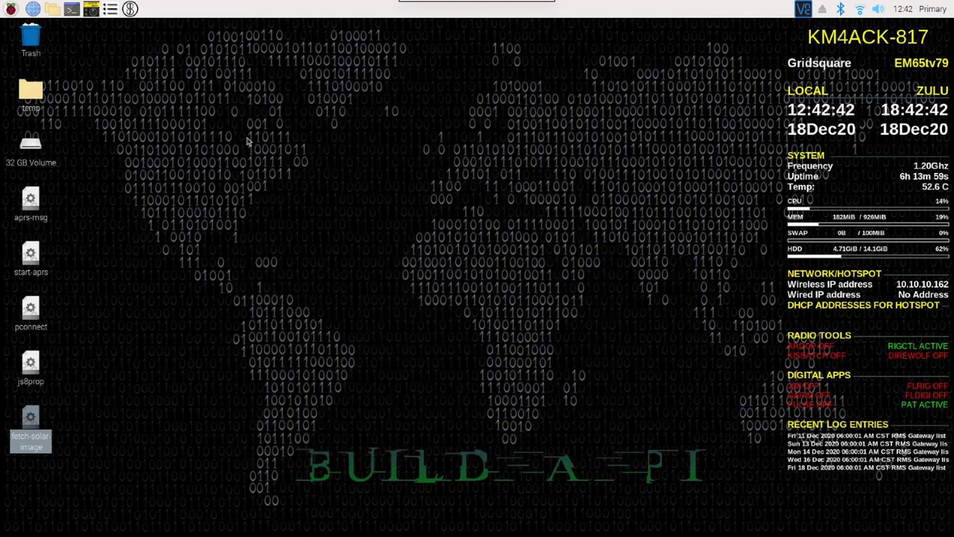
# - Open the crontab for editing with crontab -e in a terminal and examine the fetch-solar-image schedule line
pyautogui.click(72, 8)
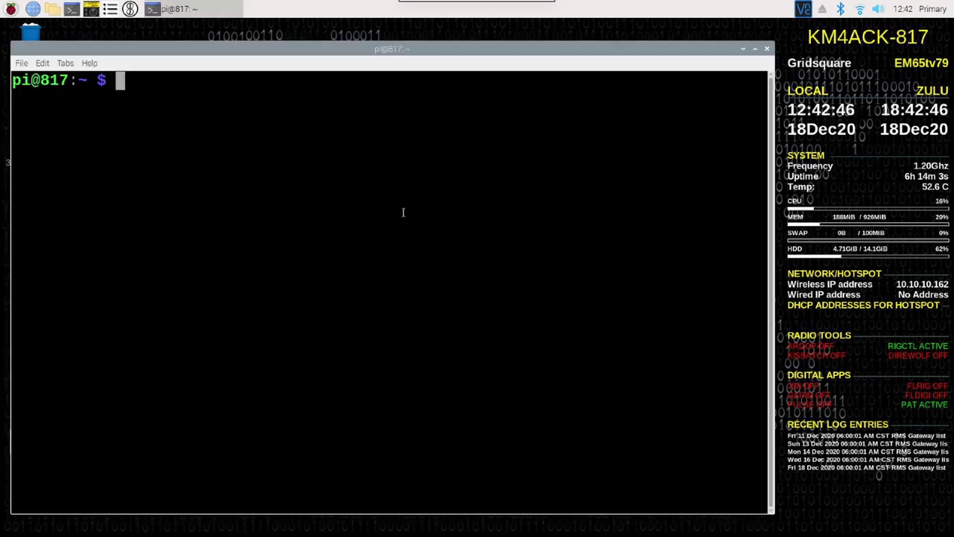
pyautogui.write('crontab ')
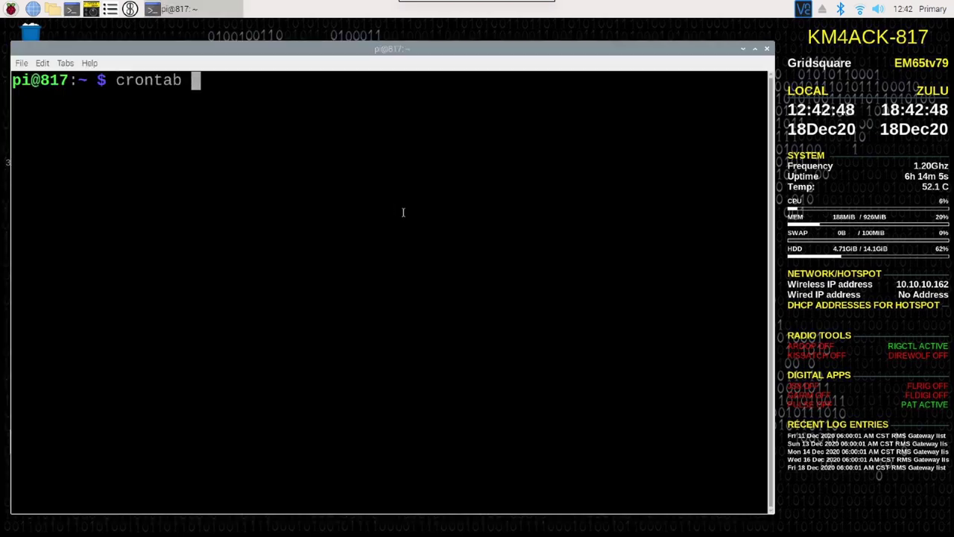
pyautogui.write('-e')
pyautogui.press('Return')
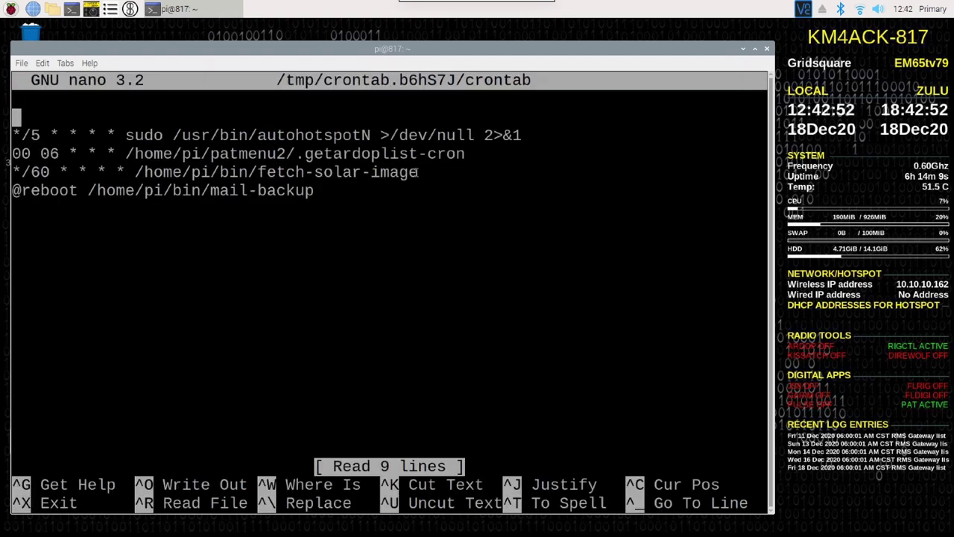
pyautogui.moveTo(418, 173); pyautogui.dragTo(12, 172)
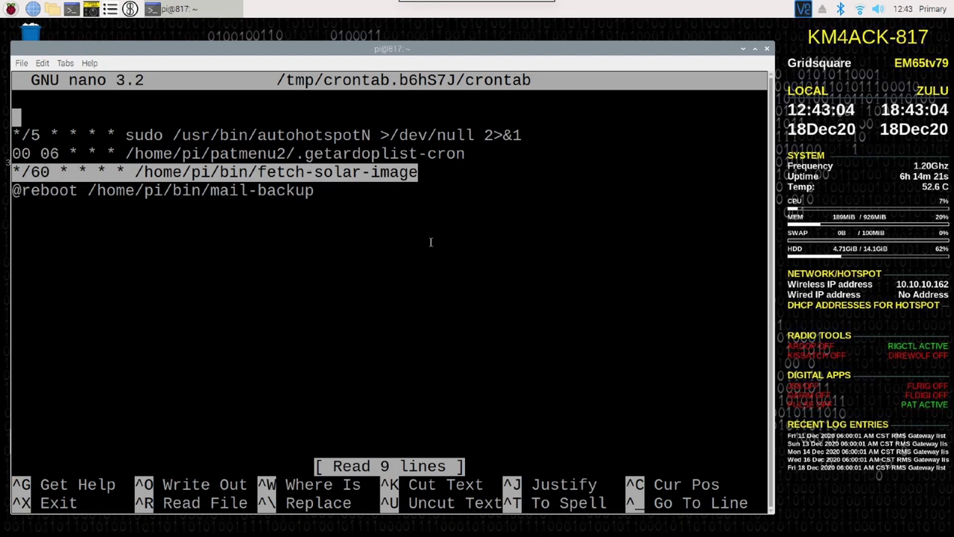
pyautogui.click(430, 179)
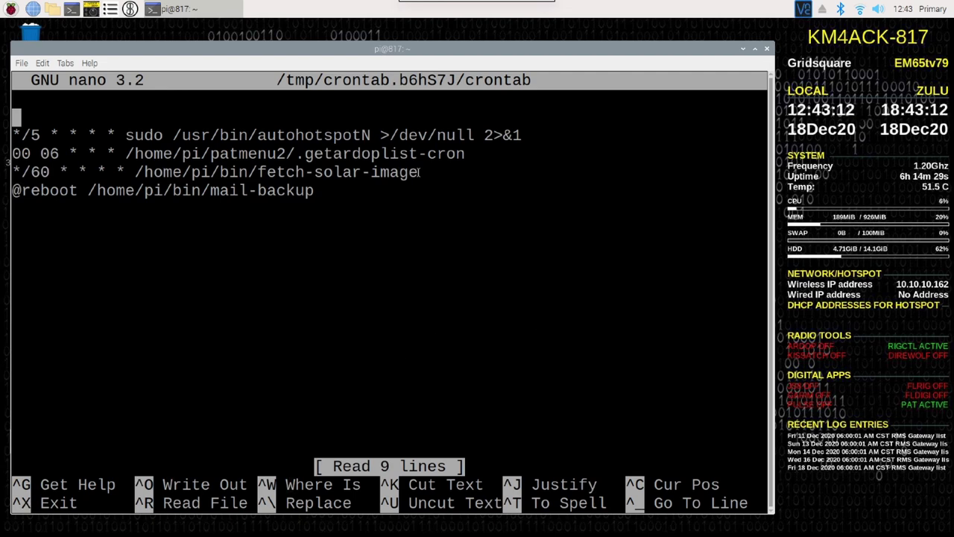
# - Write out the crontab, leave nano and exit the terminal
pyautogui.hotkey('ctrl', 'o')
pyautogui.press('Return')
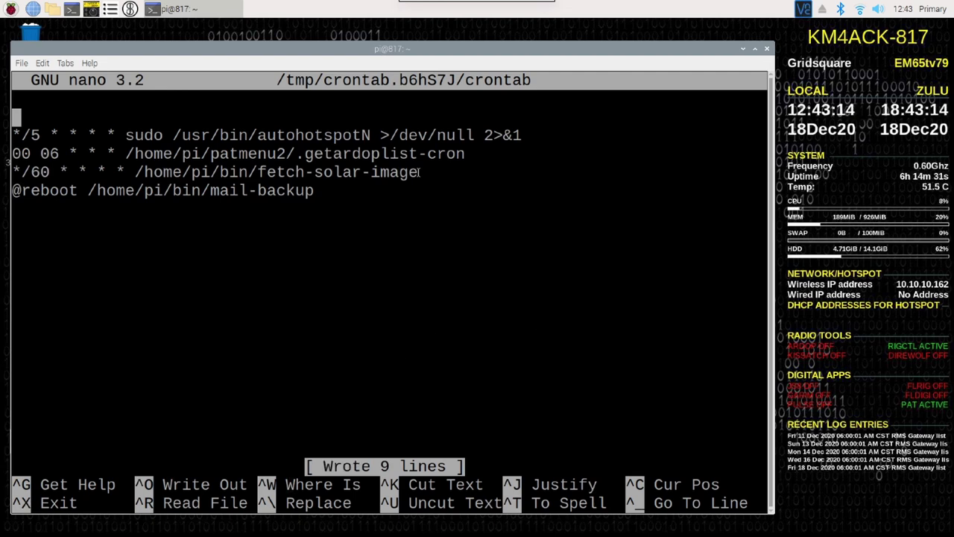
pyautogui.hotkey('ctrl', 'x')
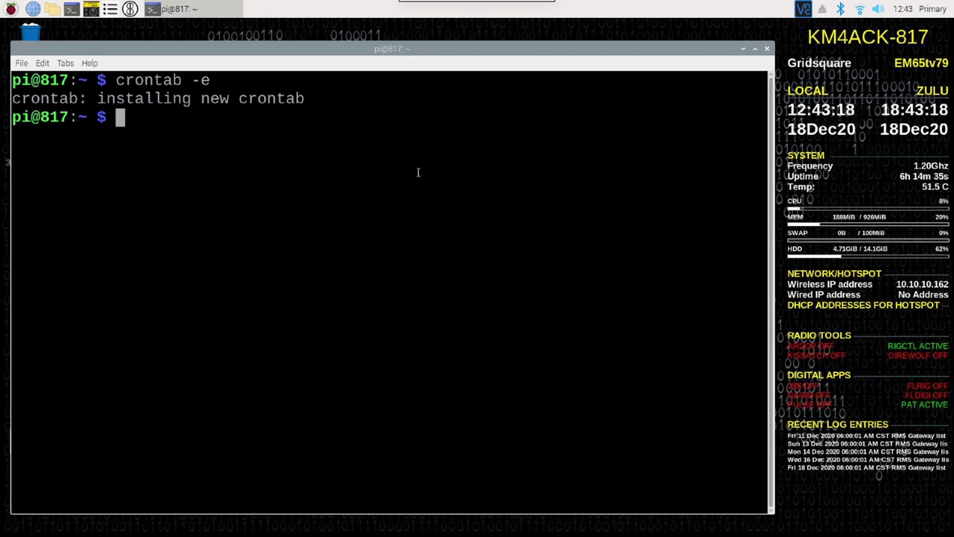
pyautogui.write('exit')
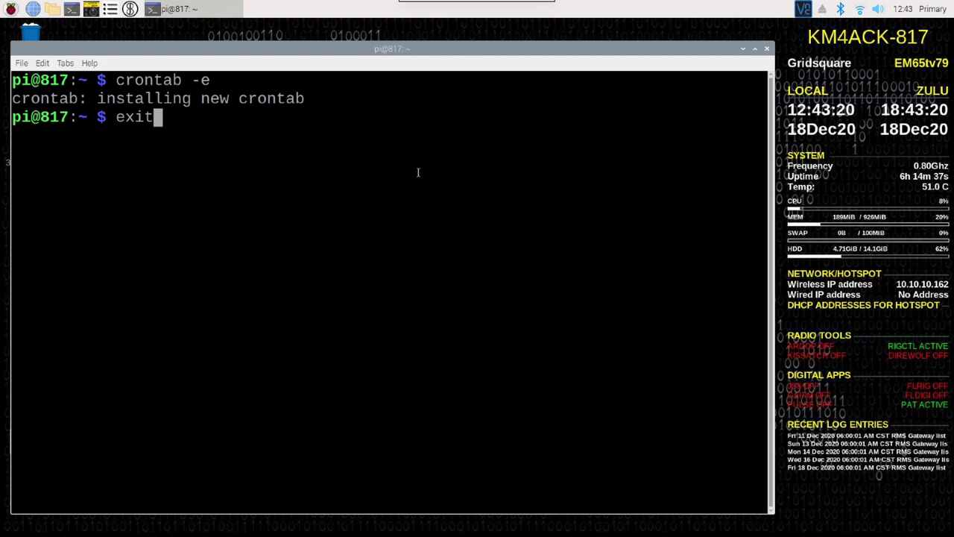
pyautogui.press('Return')
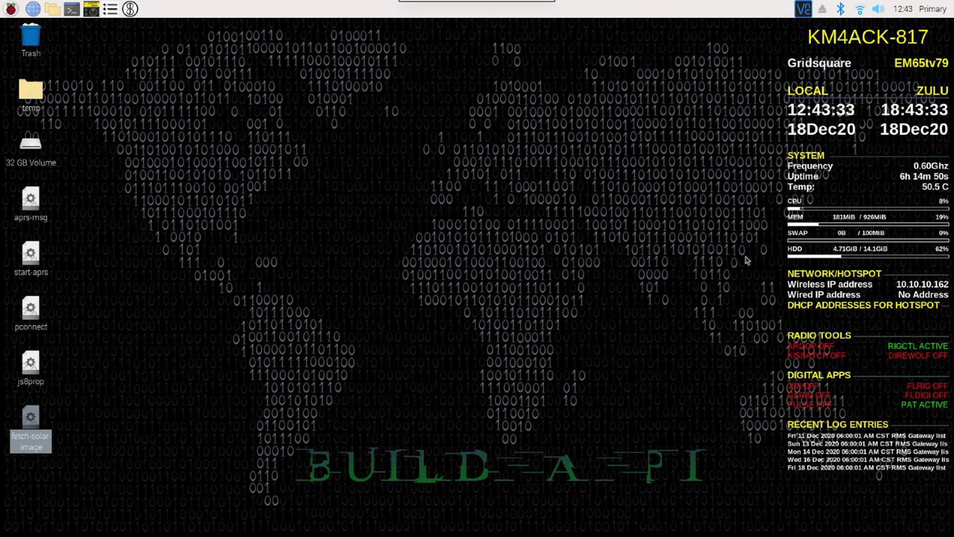
# - Show the hidden files in the /home/pi folder and open .conkyrc in the text editor
pyautogui.click(53, 9)
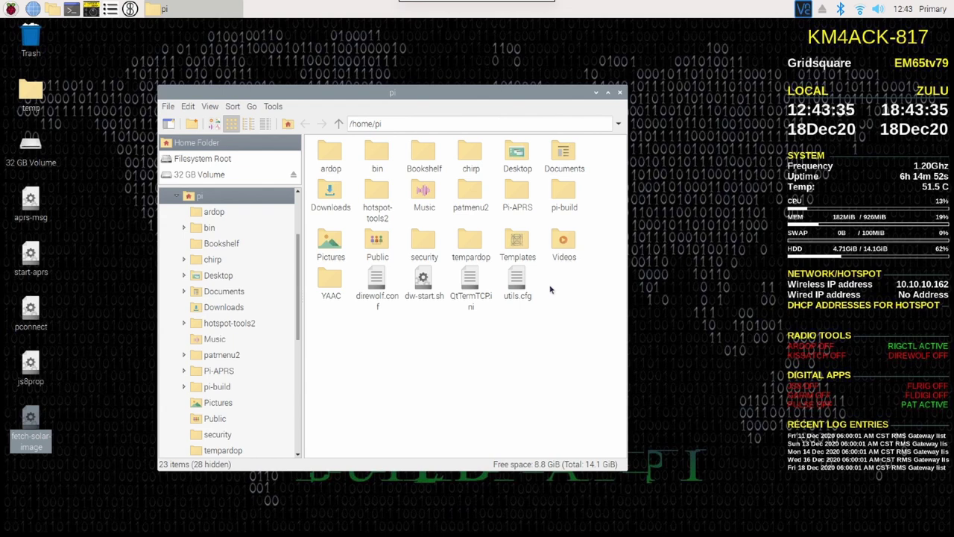
pyautogui.rightClick(550, 289)
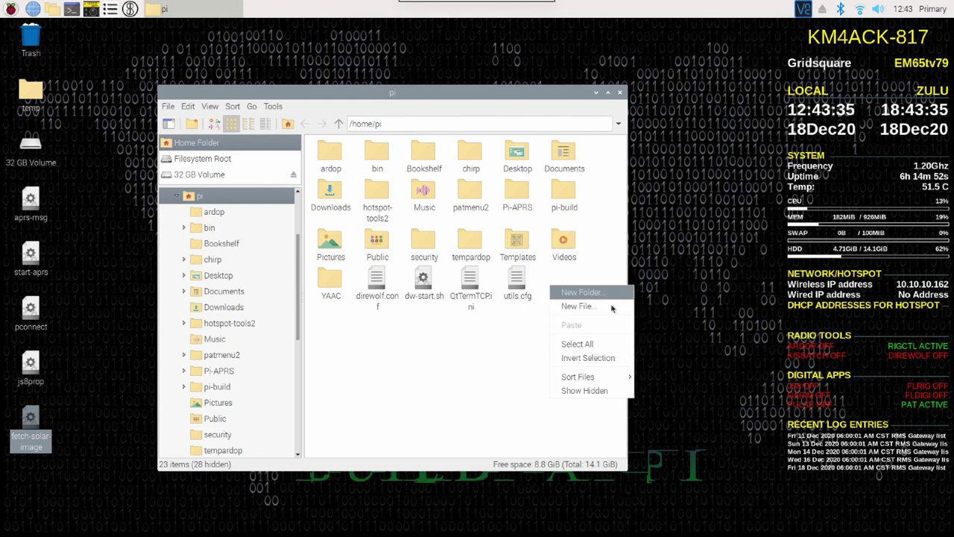
pyautogui.click(597, 390)
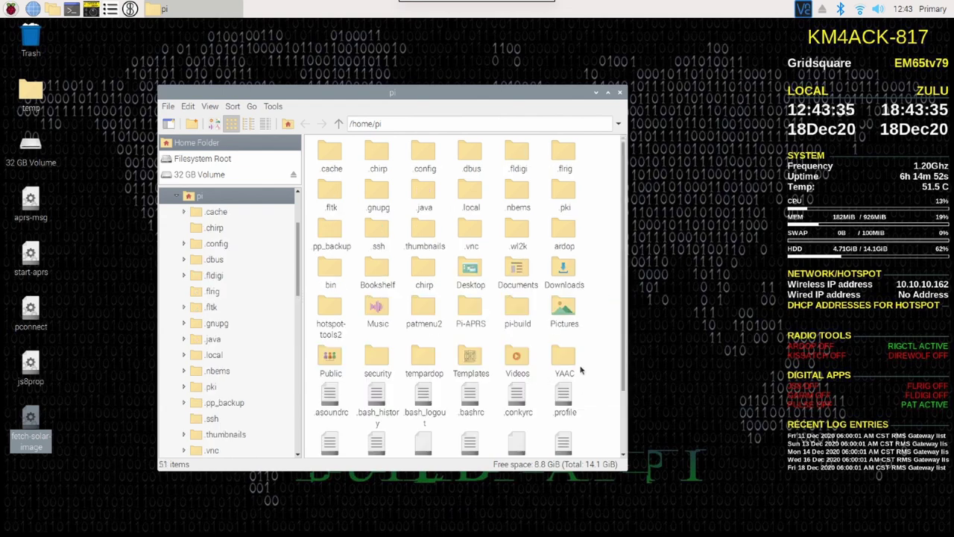
pyautogui.scroll(-2, 585, 365)
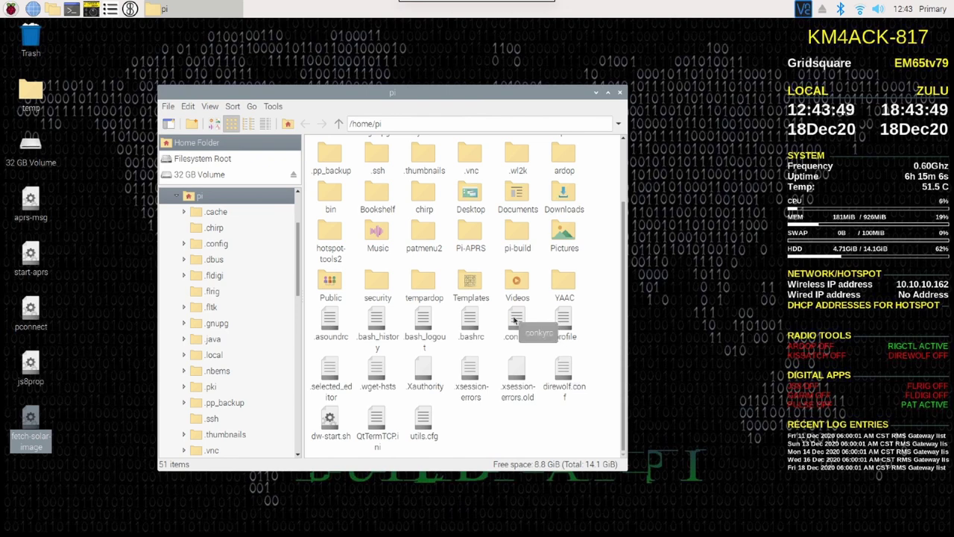
pyautogui.rightClick(514, 319)
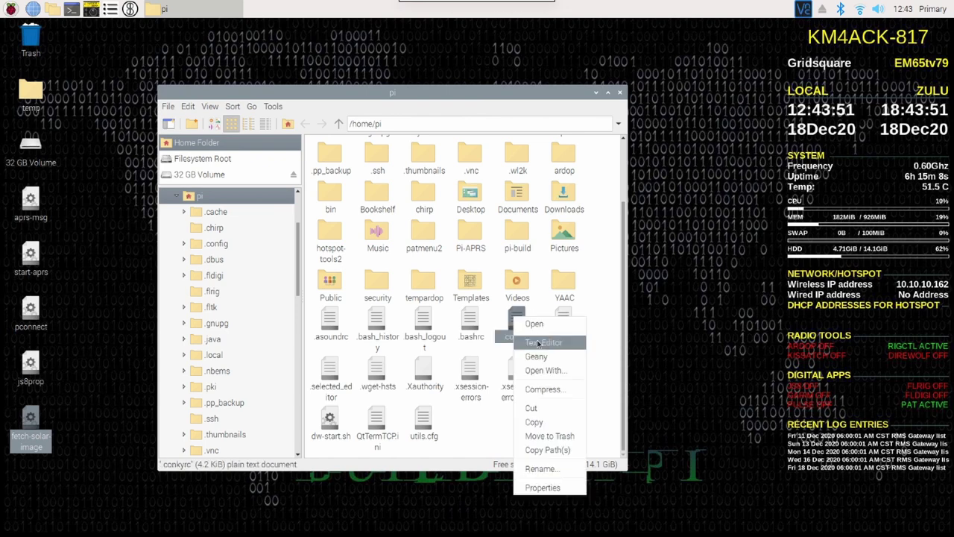
pyautogui.click(540, 343)
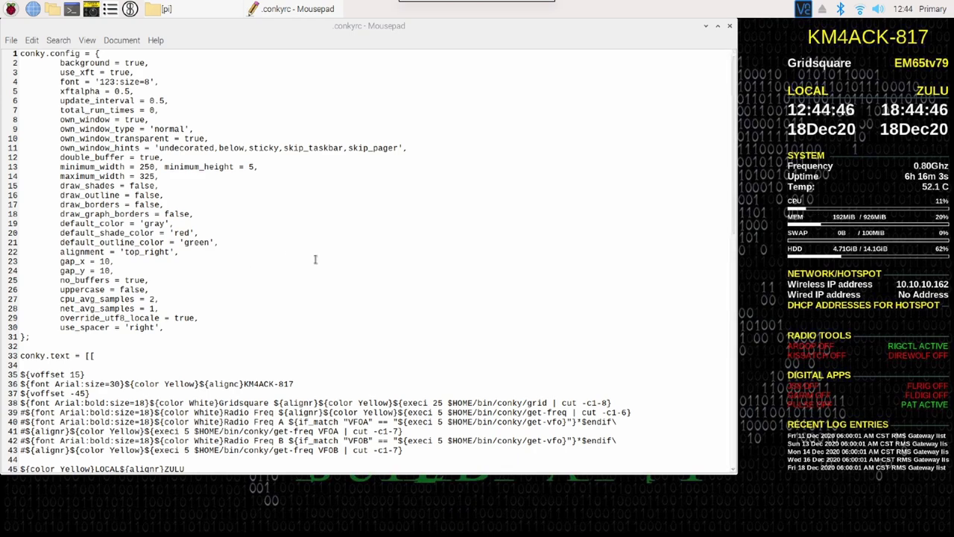
# - Comment out the RADIO TOOLS section of .conkyrc, lines 81 to 85, with a leading #
pyautogui.scroll(-19, 314, 259)
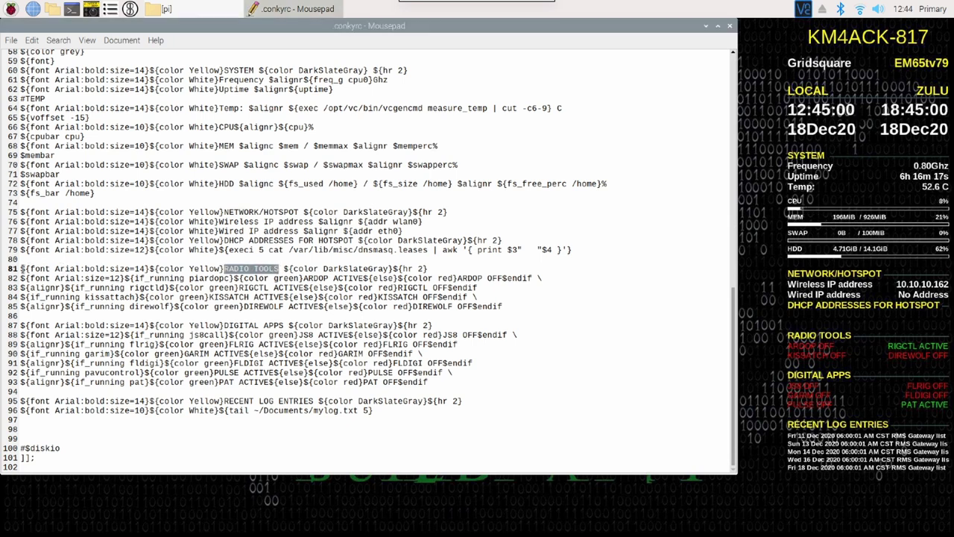
pyautogui.click(84, 252)
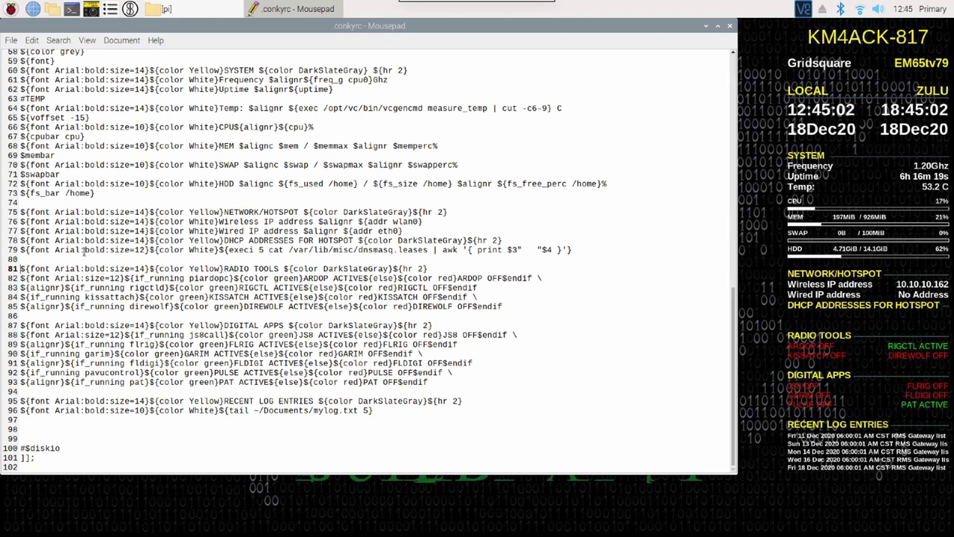
pyautogui.write('#')
pyautogui.press('Left')
pyautogui.press('Down')
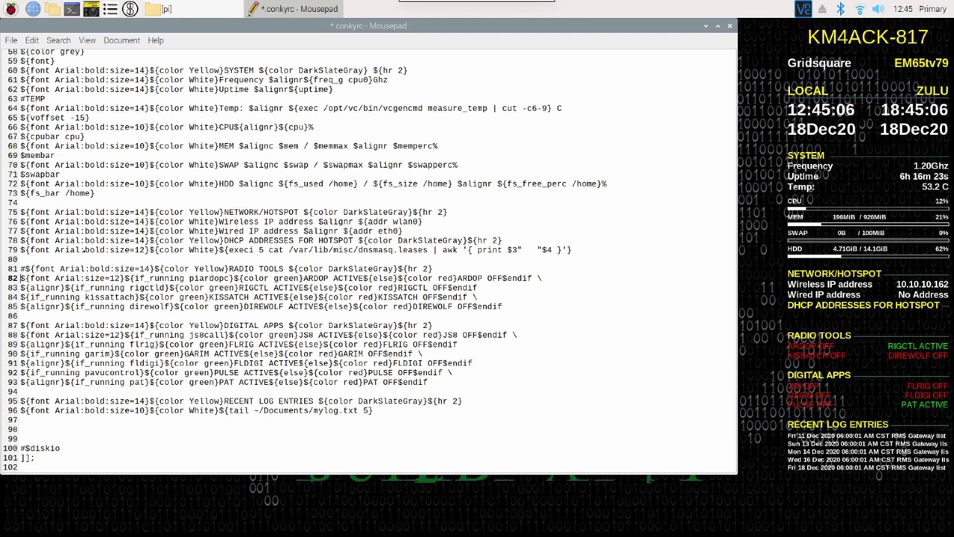
pyautogui.write('#')
pyautogui.press('Left')
pyautogui.press('Down')
pyautogui.write('#')
pyautogui.press('Left')
pyautogui.press('Down')
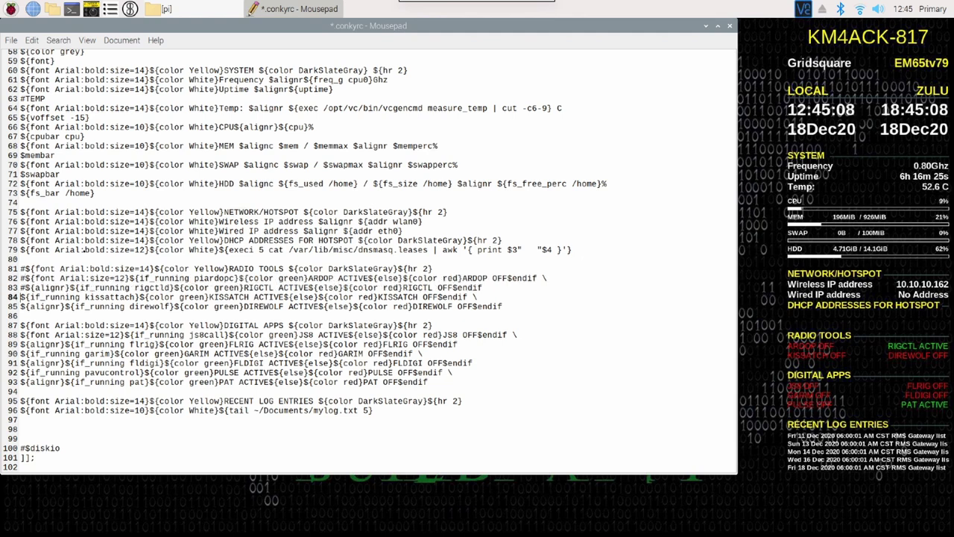
pyautogui.write('#')
pyautogui.press('Left')
pyautogui.press('Down')
pyautogui.write('#')
pyautogui.press('Left')
# - Comment out the DIGITAL APPS section, lines 87 to 93, with a leading # and save .conkyrc
pyautogui.press('Down')
pyautogui.press('Down')
pyautogui.write('#')
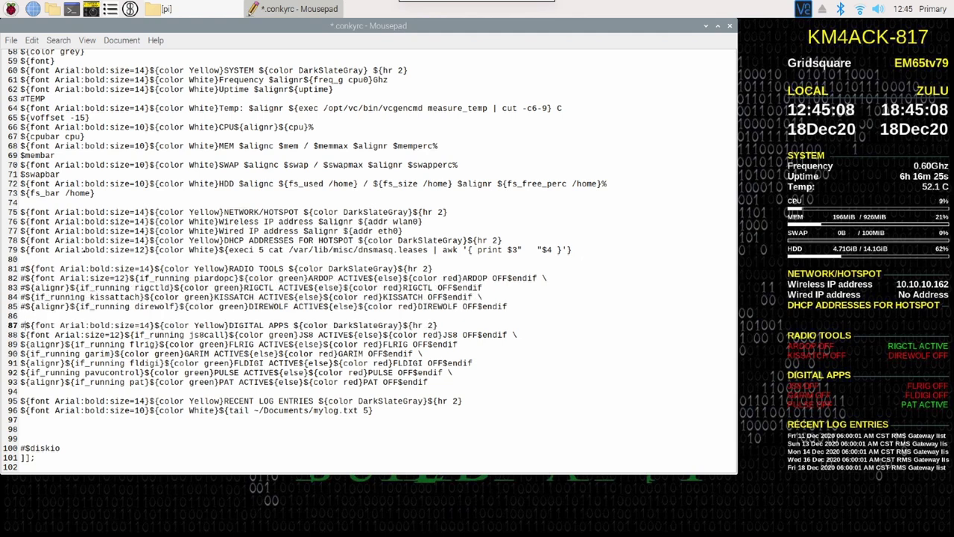
pyautogui.press('Left')
pyautogui.press('Down')
pyautogui.write('#')
pyautogui.press('Left')
pyautogui.press('Down')
pyautogui.write('#')
pyautogui.press('Left')
pyautogui.press('Down')
pyautogui.write('#')
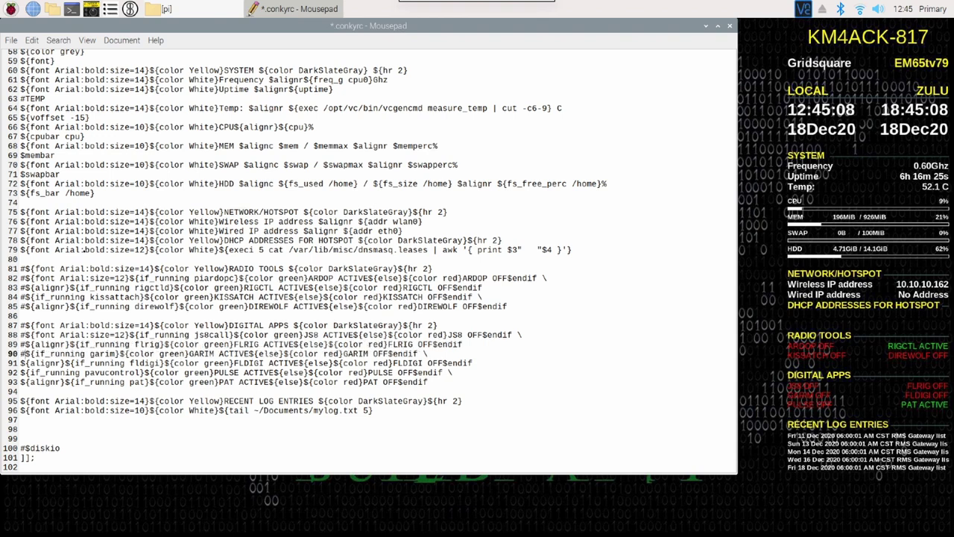
pyautogui.press('Left')
pyautogui.press('Down')
pyautogui.write('#')
pyautogui.press('Left')
pyautogui.press('Down')
pyautogui.write('#')
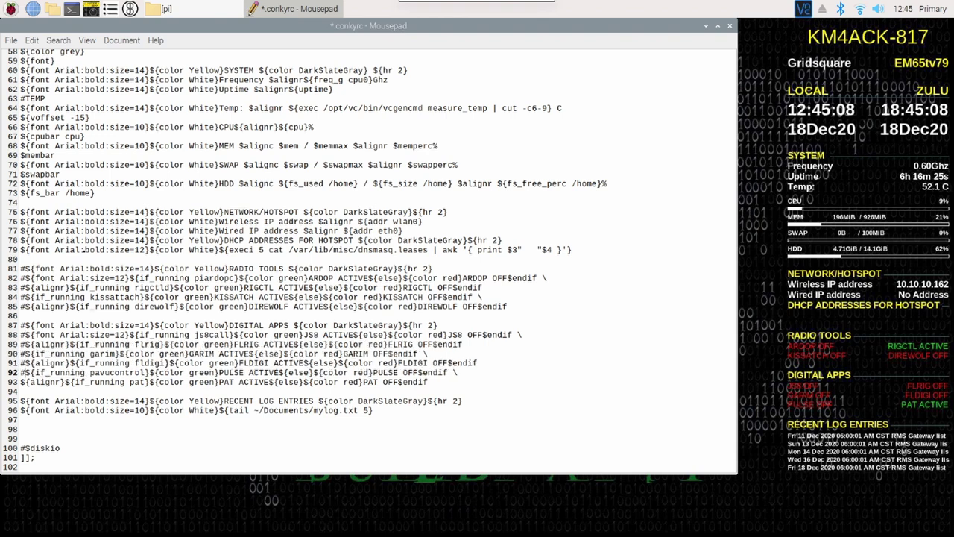
pyautogui.press('Left')
pyautogui.press('Down')
pyautogui.write('#')
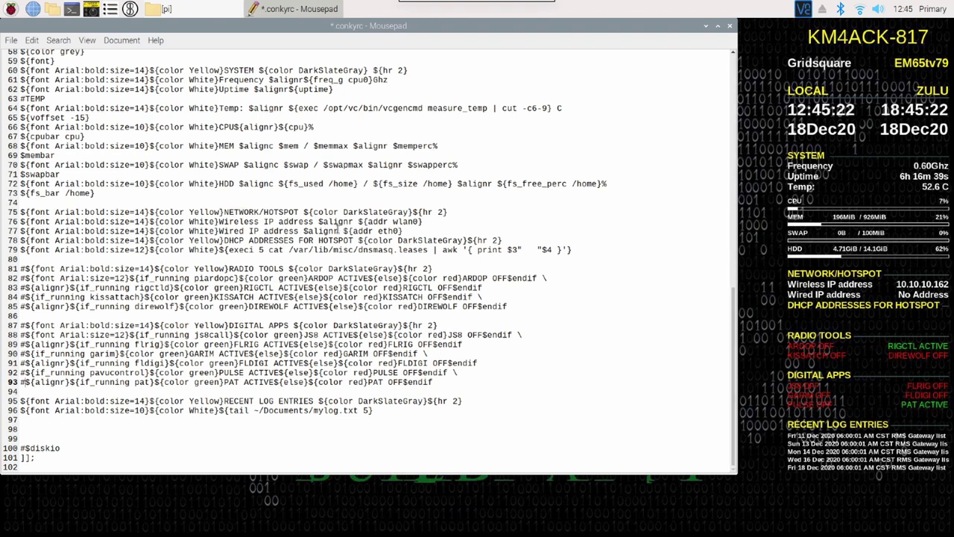
pyautogui.hotkey('ctrl', 's')
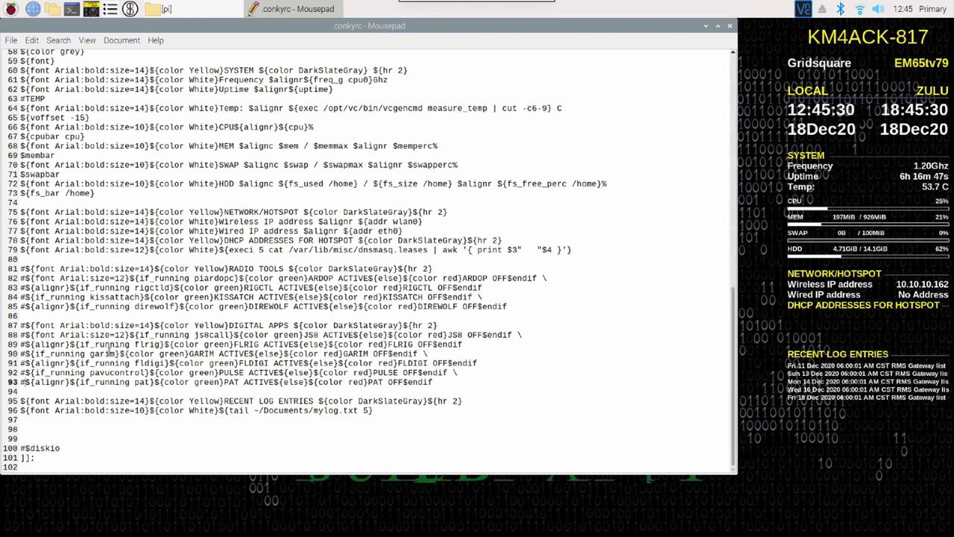
# - Comment out the RECENT LOG ENTRIES section, lines 95 and 96, with a leading # and save .conkyrc
pyautogui.press('Down')
pyautogui.press('Down')
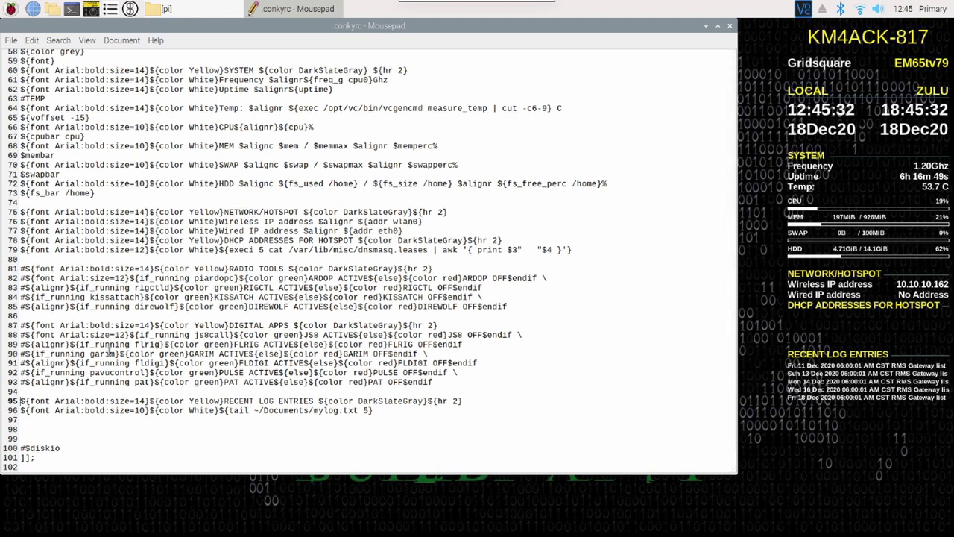
pyautogui.write('#')
pyautogui.press('Down')
pyautogui.write('#')
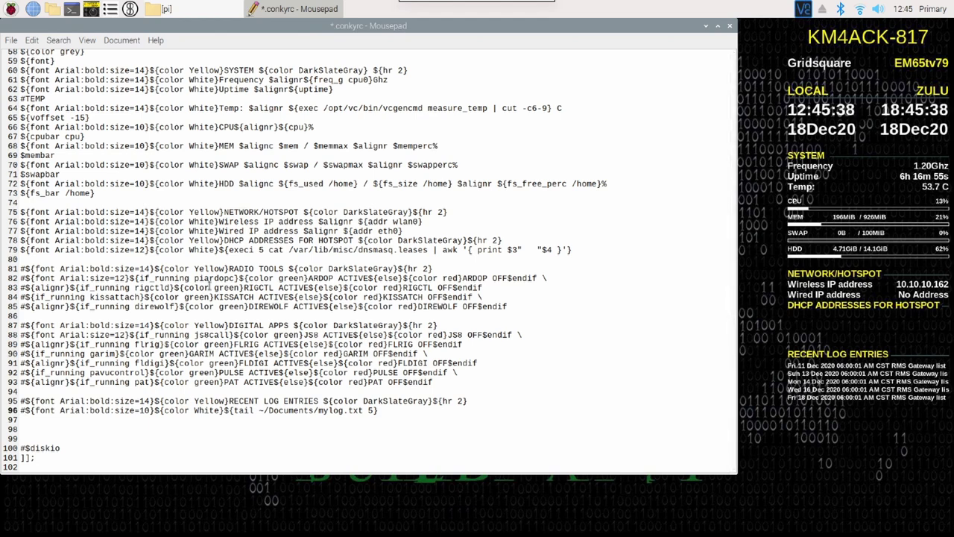
pyautogui.hotkey('ctrl', 's')
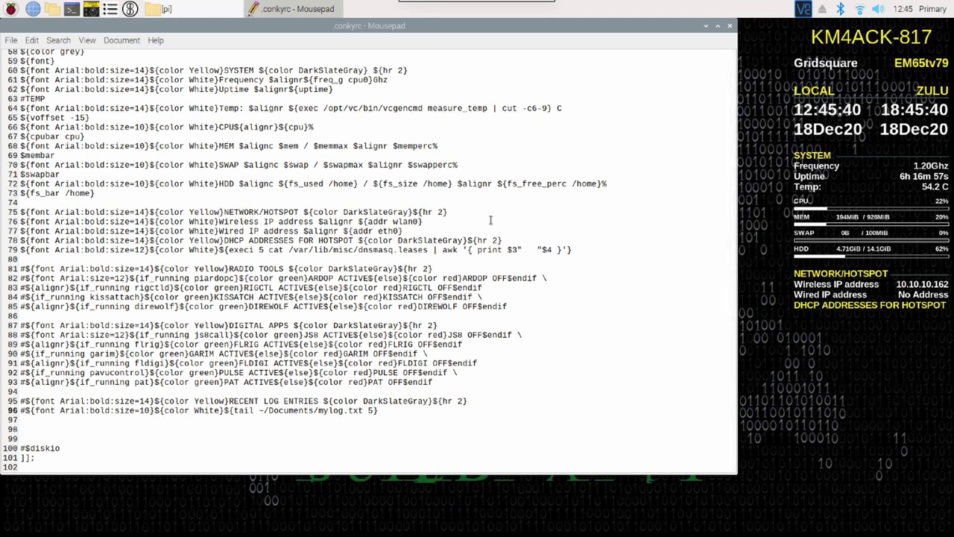
# - Insert ${image ~/Downloads/solarpich.gif -p 0,0 -f 30 -n} on empty line 98 of .conkyrc
pyautogui.click(28, 430)
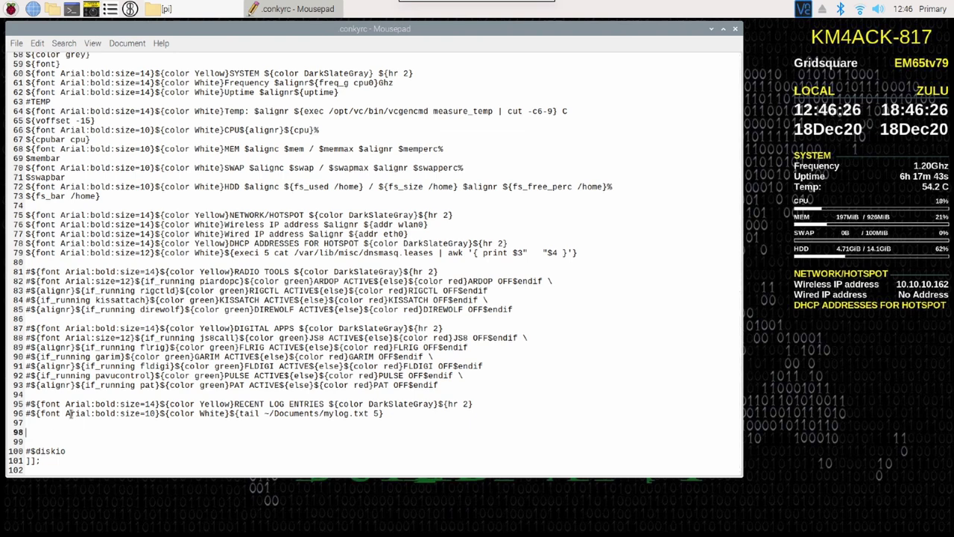
pyautogui.write('${image ~/Downloads/solarpich.gif -p 0,0 -f 30 -n}')
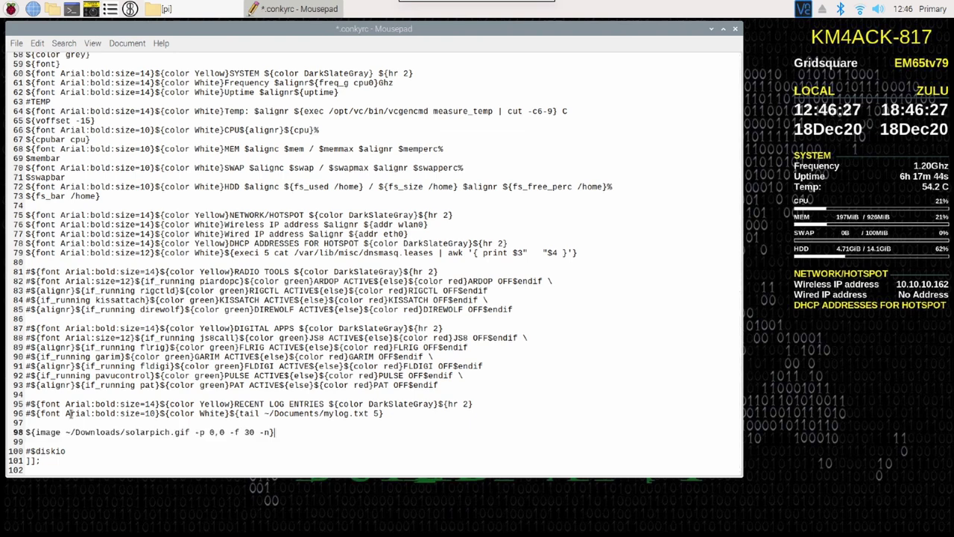
# - Save .conkyrc and change the image position on line 98 to -p 0,260
pyautogui.doubleClick(218, 432)
pyautogui.click(225, 435)
pyautogui.hotkey('ctrl', 's')
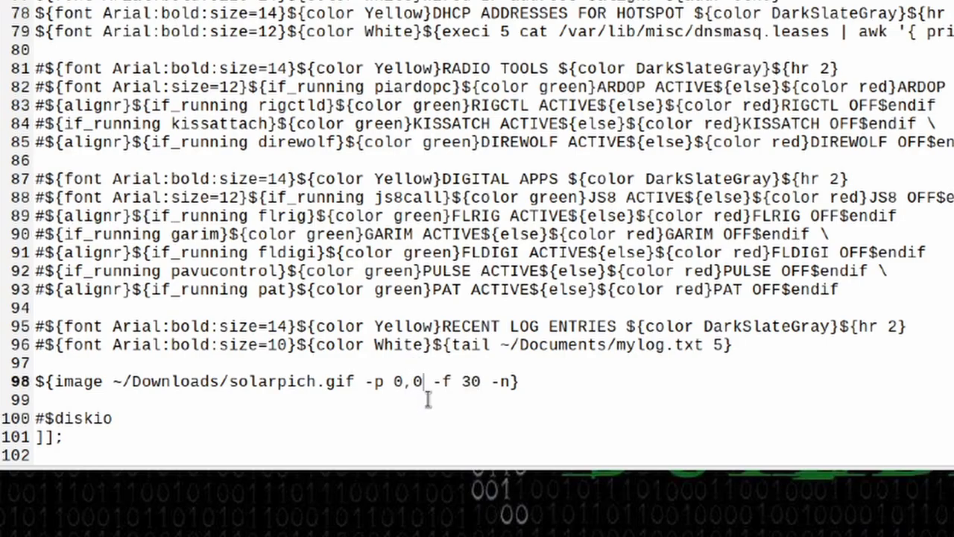
pyautogui.press('BackSpace')
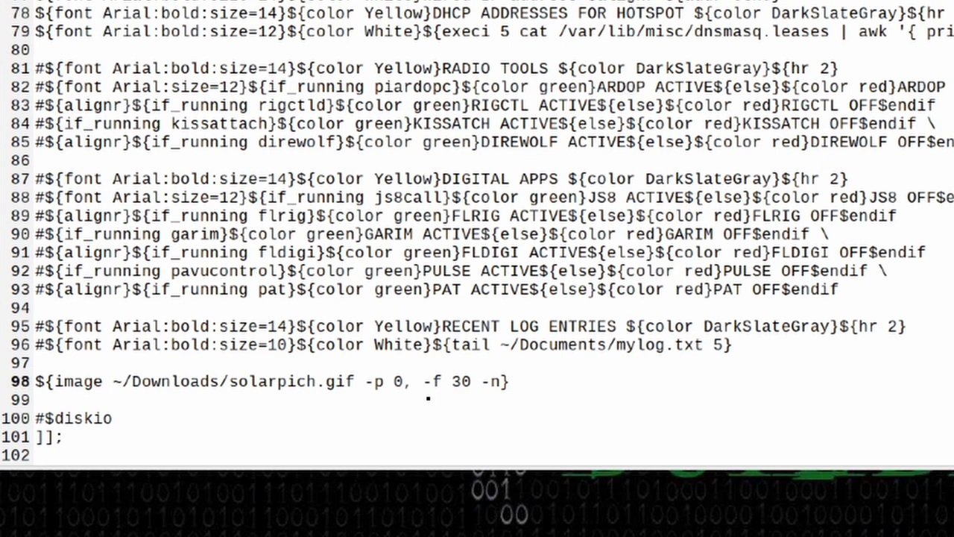
pyautogui.write('260')
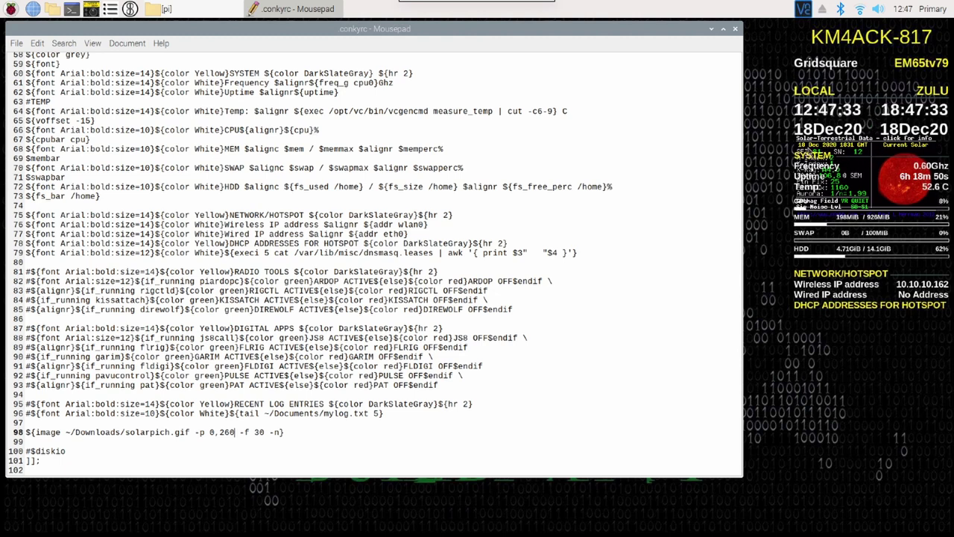
# - Change the solar image position on line 98 to -p 0,280 and save .conkyrc
pyautogui.click(235, 436)
pyautogui.press('BackSpace')
pyautogui.write('8')
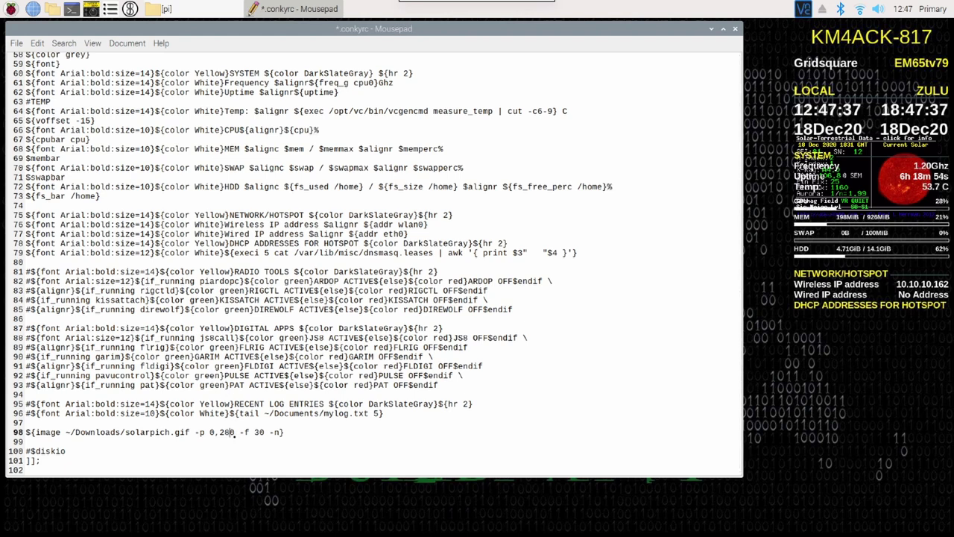
pyautogui.hotkey('ctrl', 's')
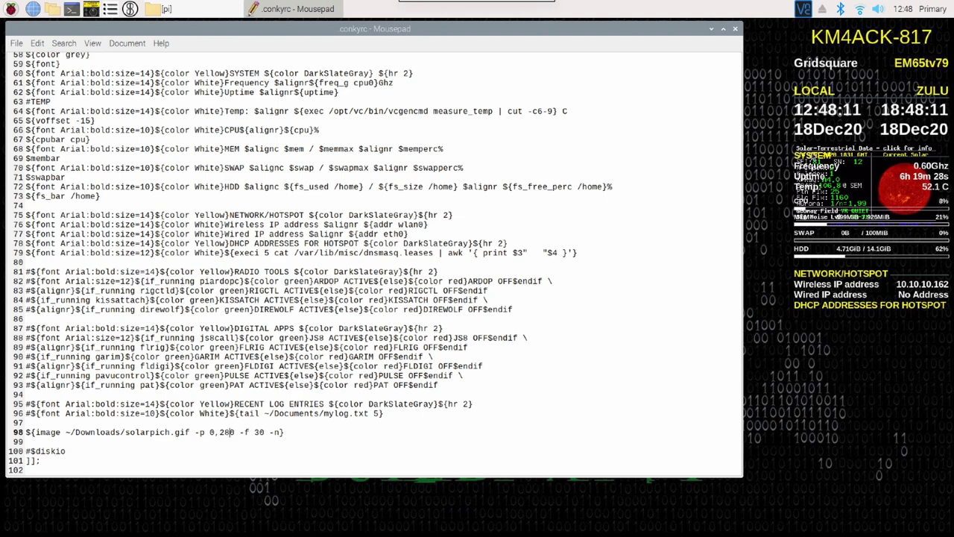
# - Insert ten blank lines between the ${font} line 59 and the SYSTEM heading line, and save .conkyrc
pyautogui.scroll(3, 445, 206)
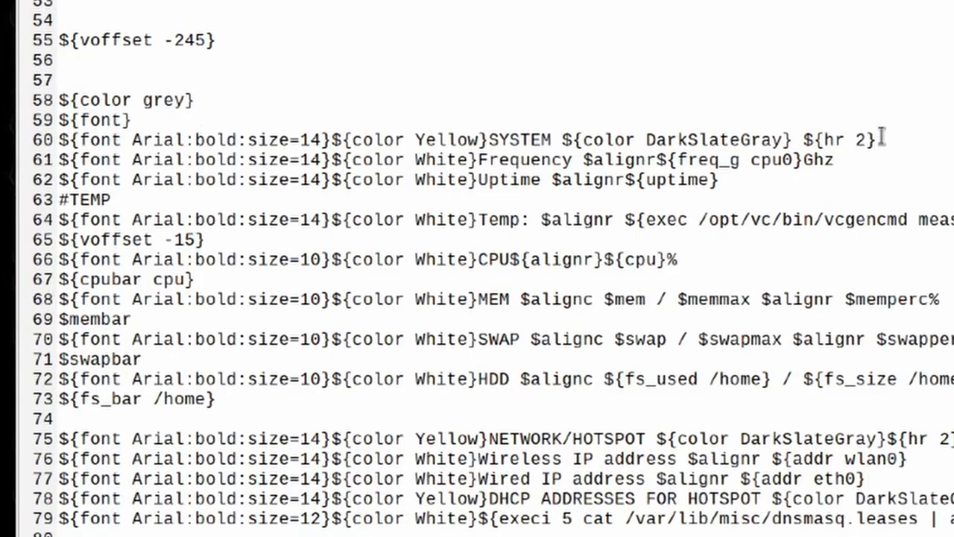
pyautogui.moveTo(414, 163); pyautogui.dragTo(157, 154)
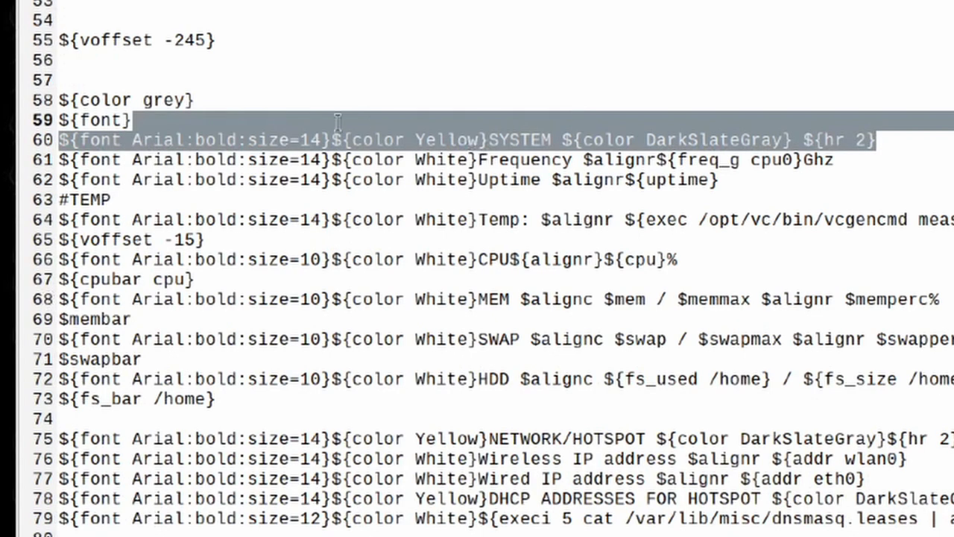
pyautogui.moveTo(338, 122); pyautogui.dragTo(59, 140)
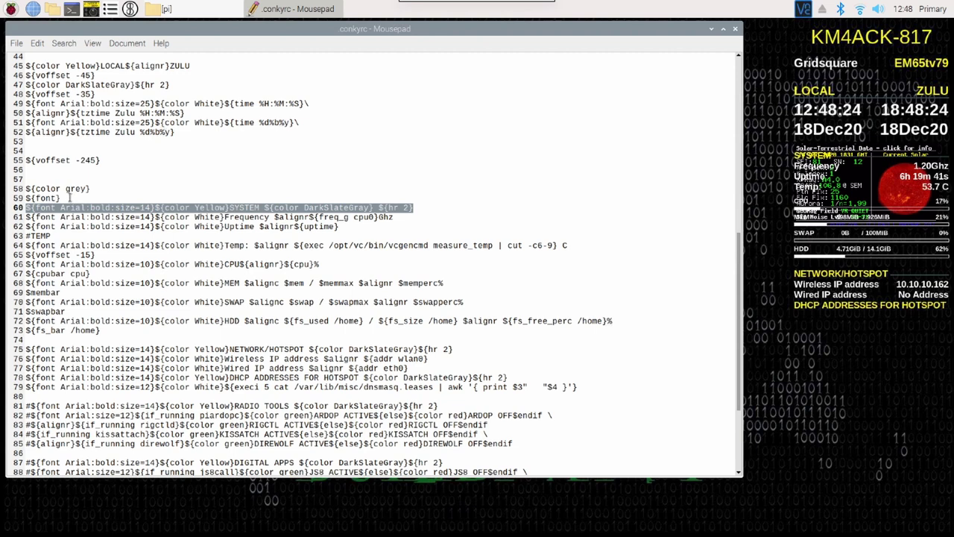
pyautogui.click(69, 196)
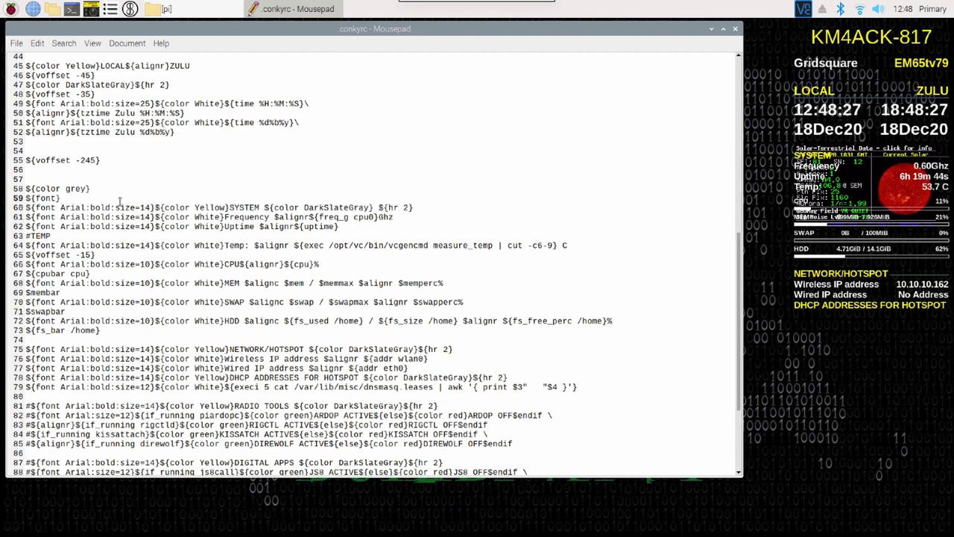
pyautogui.press('Return')
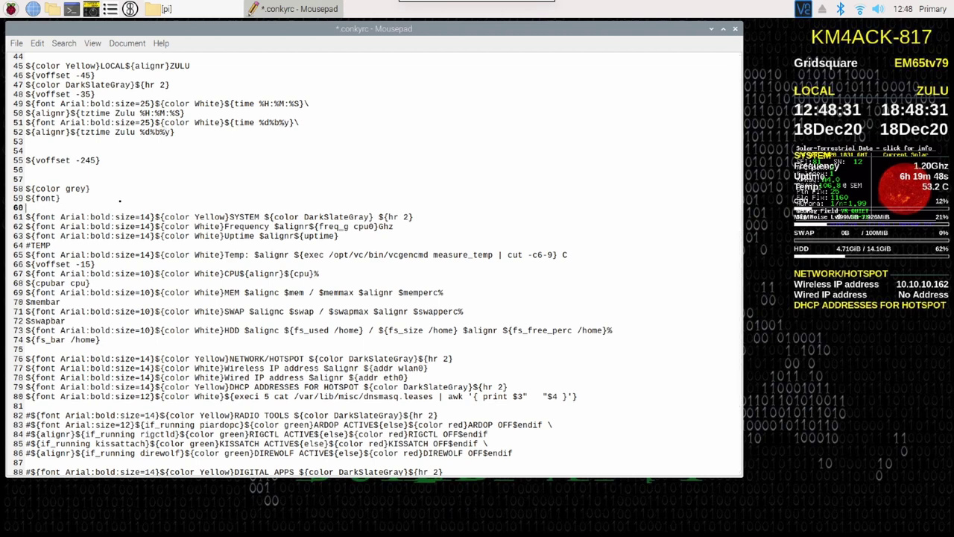
pyautogui.press('Return')
pyautogui.press('Return')
pyautogui.press('Return')
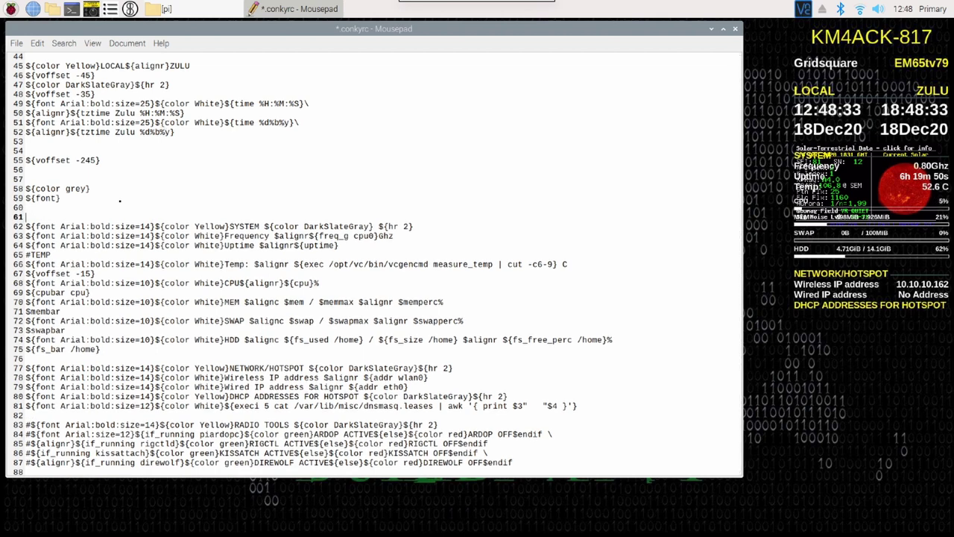
pyautogui.press('Return')
pyautogui.press('Return')
pyautogui.press('Return')
pyautogui.press('Return')
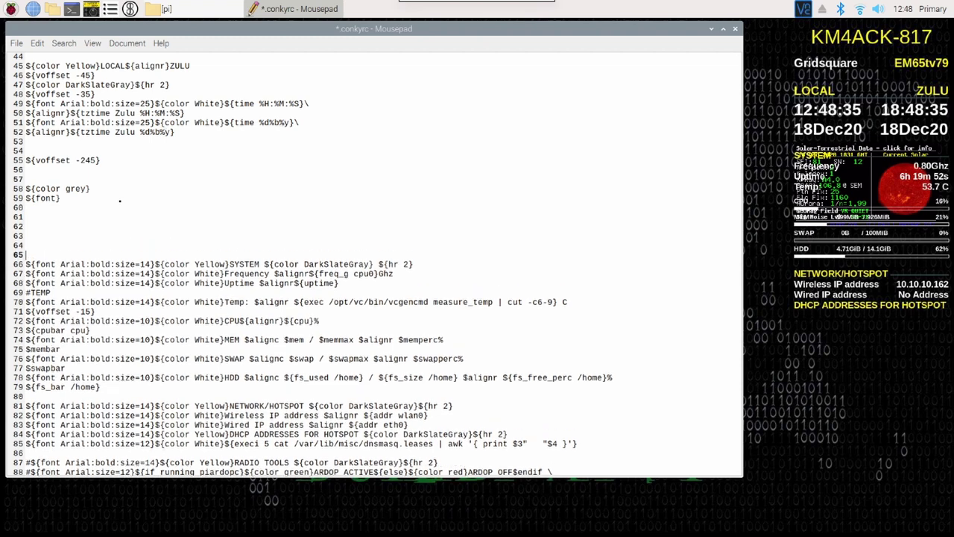
pyautogui.press('Return')
pyautogui.press('Return')
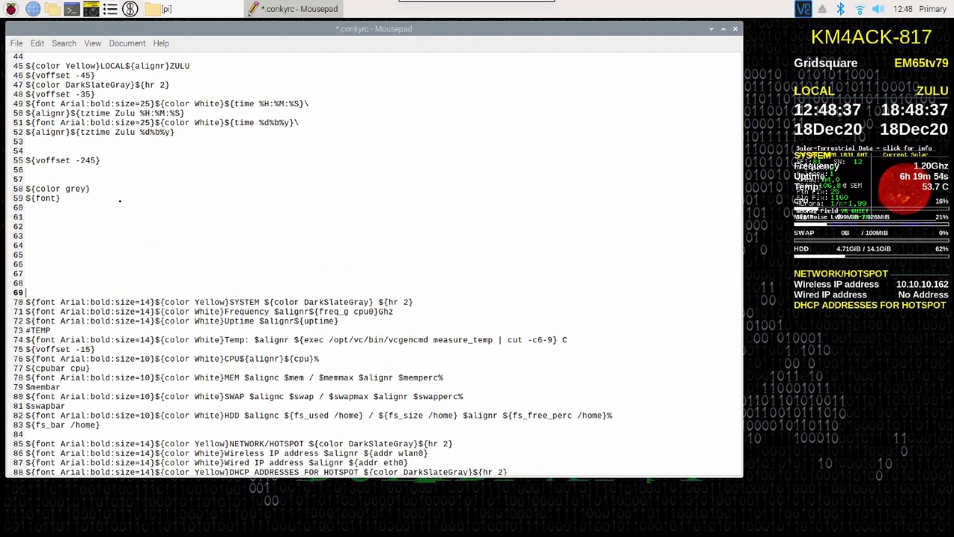
pyautogui.hotkey('ctrl', 's')
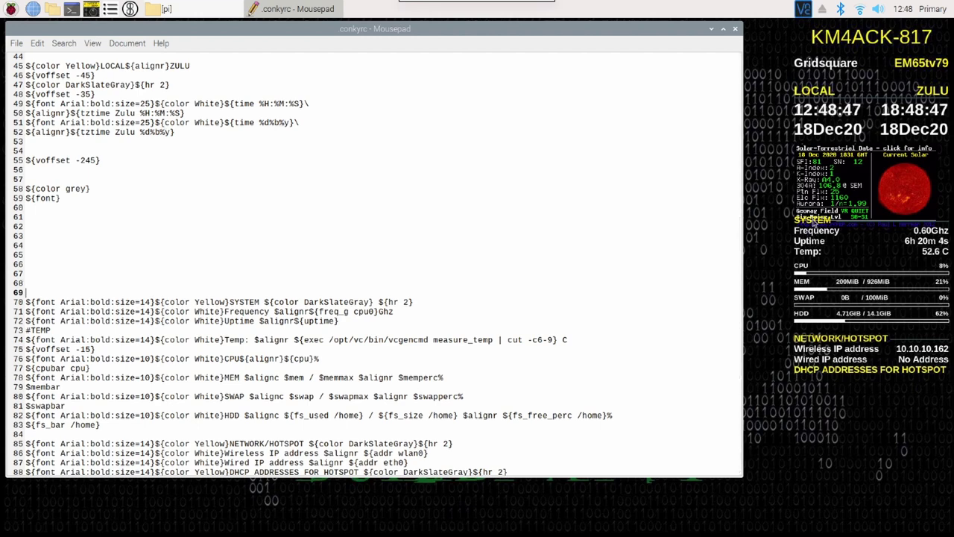
# - Add two more blank lines after line 69, above the SYSTEM heading, and save .conkyrc
pyautogui.click(40, 291)
pyautogui.press('Return')
pyautogui.press('Return')
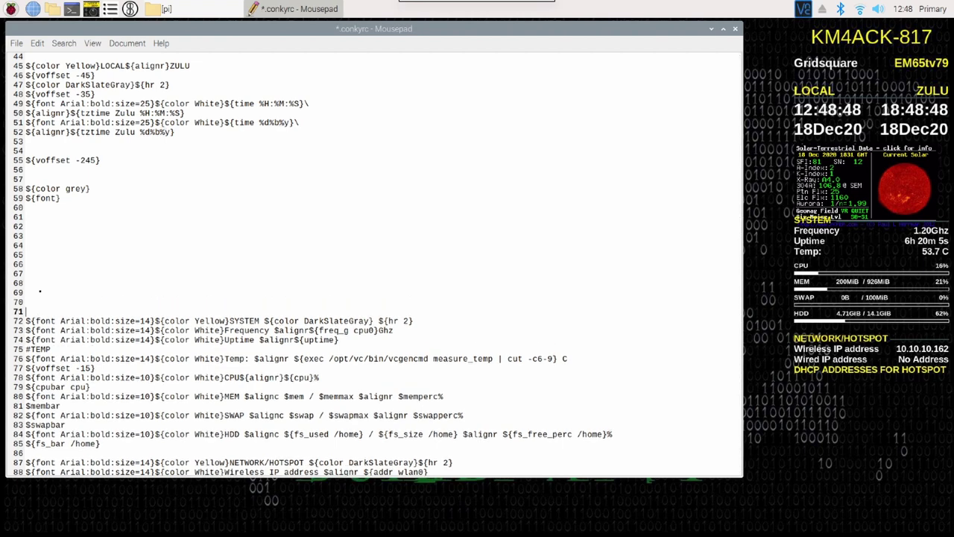
pyautogui.hotkey('ctrl', 's')
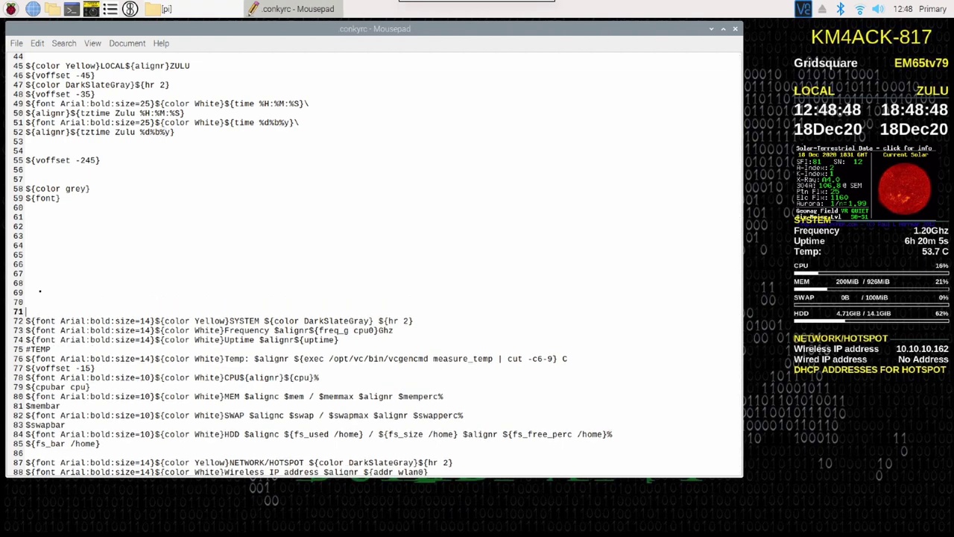